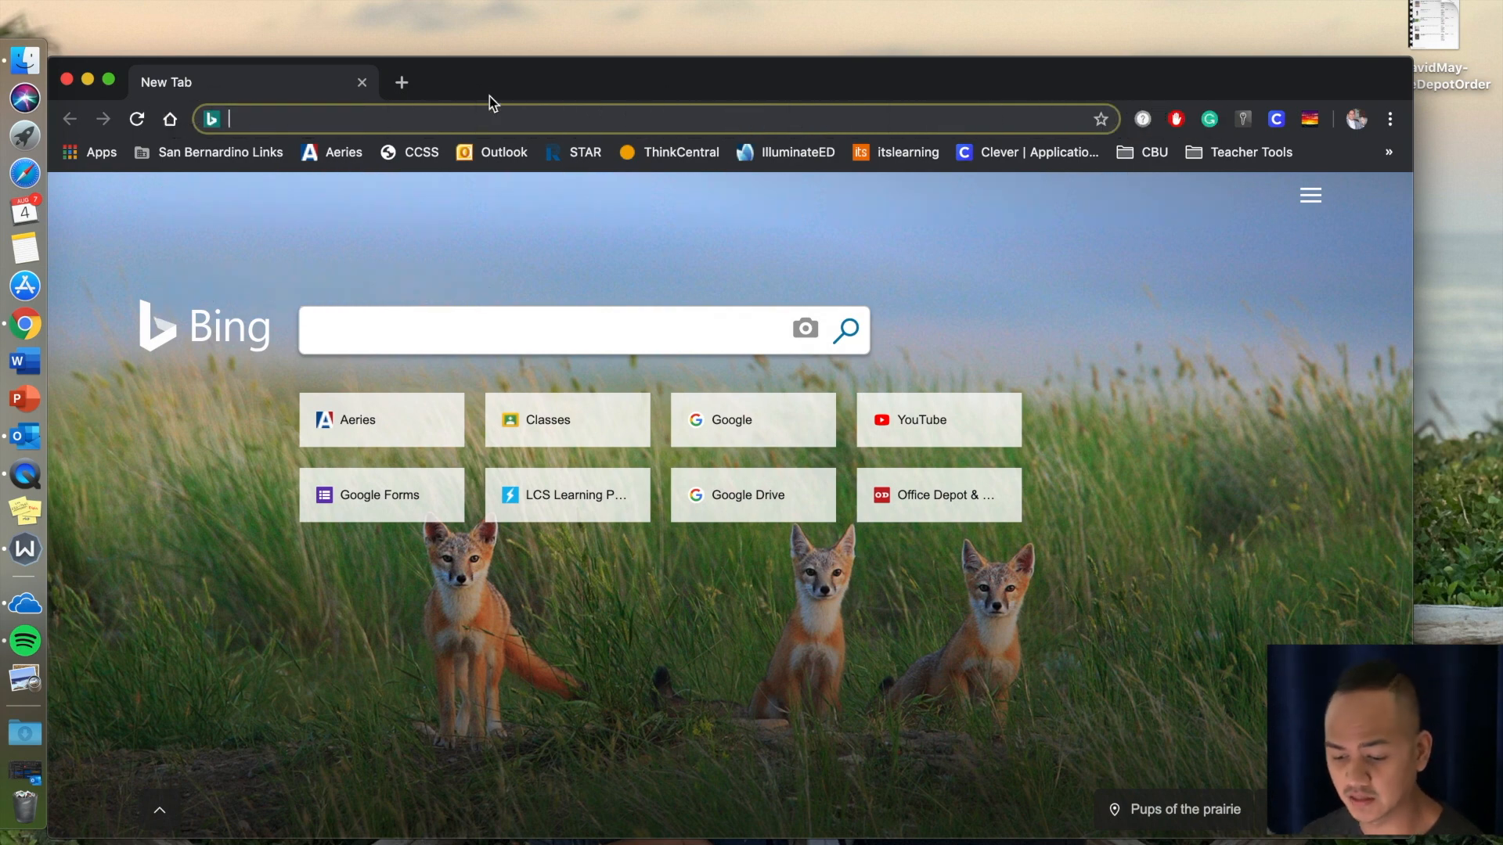
Open app.edulastic.com and sign in through Google with the teacher's school account.
{"action": "type", "text": "app"}
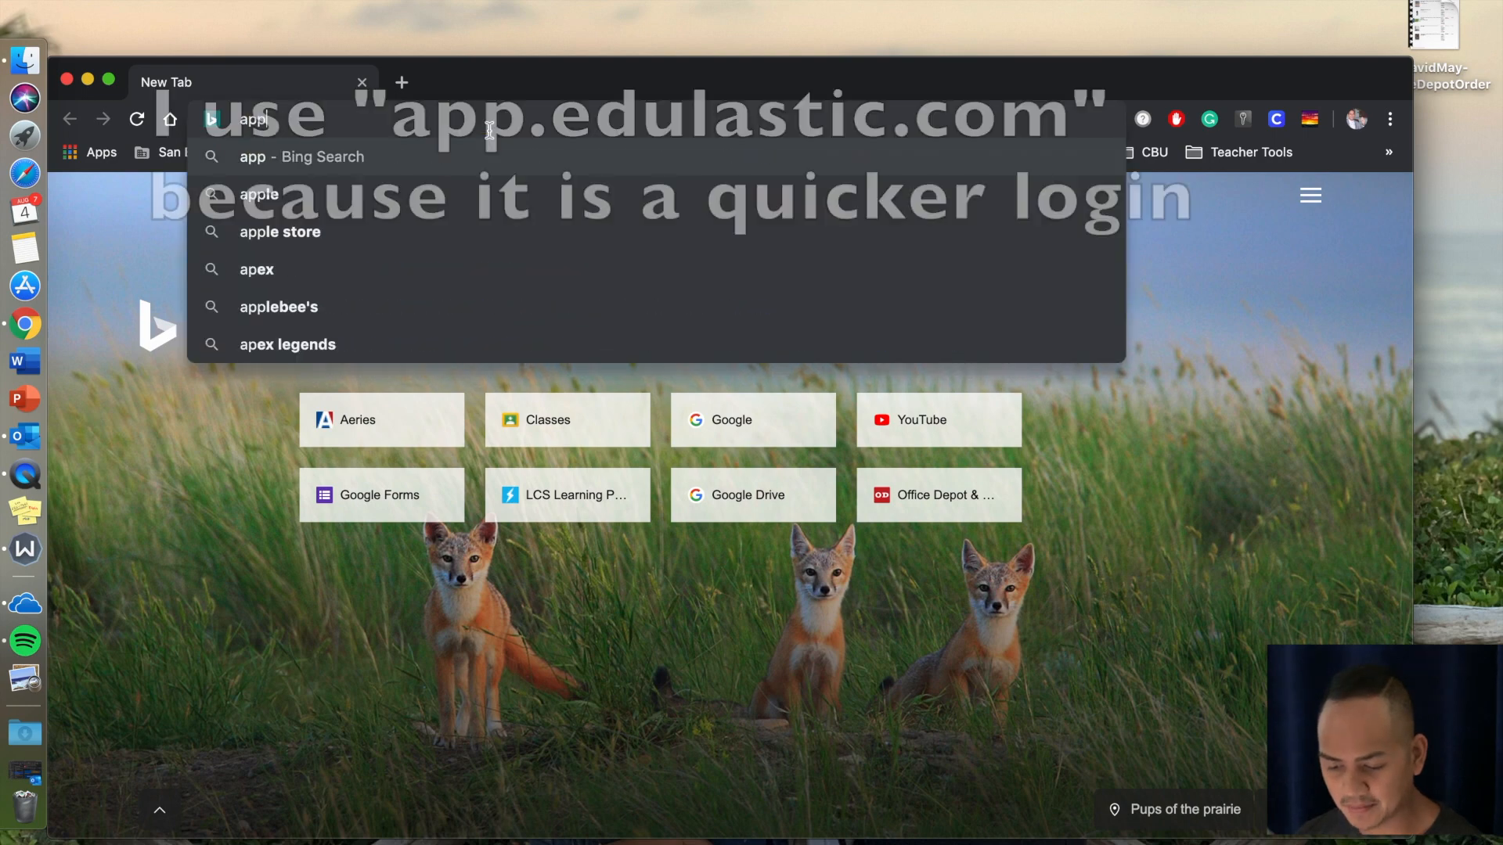
{"action": "type", "text": ".edulastic.com"}
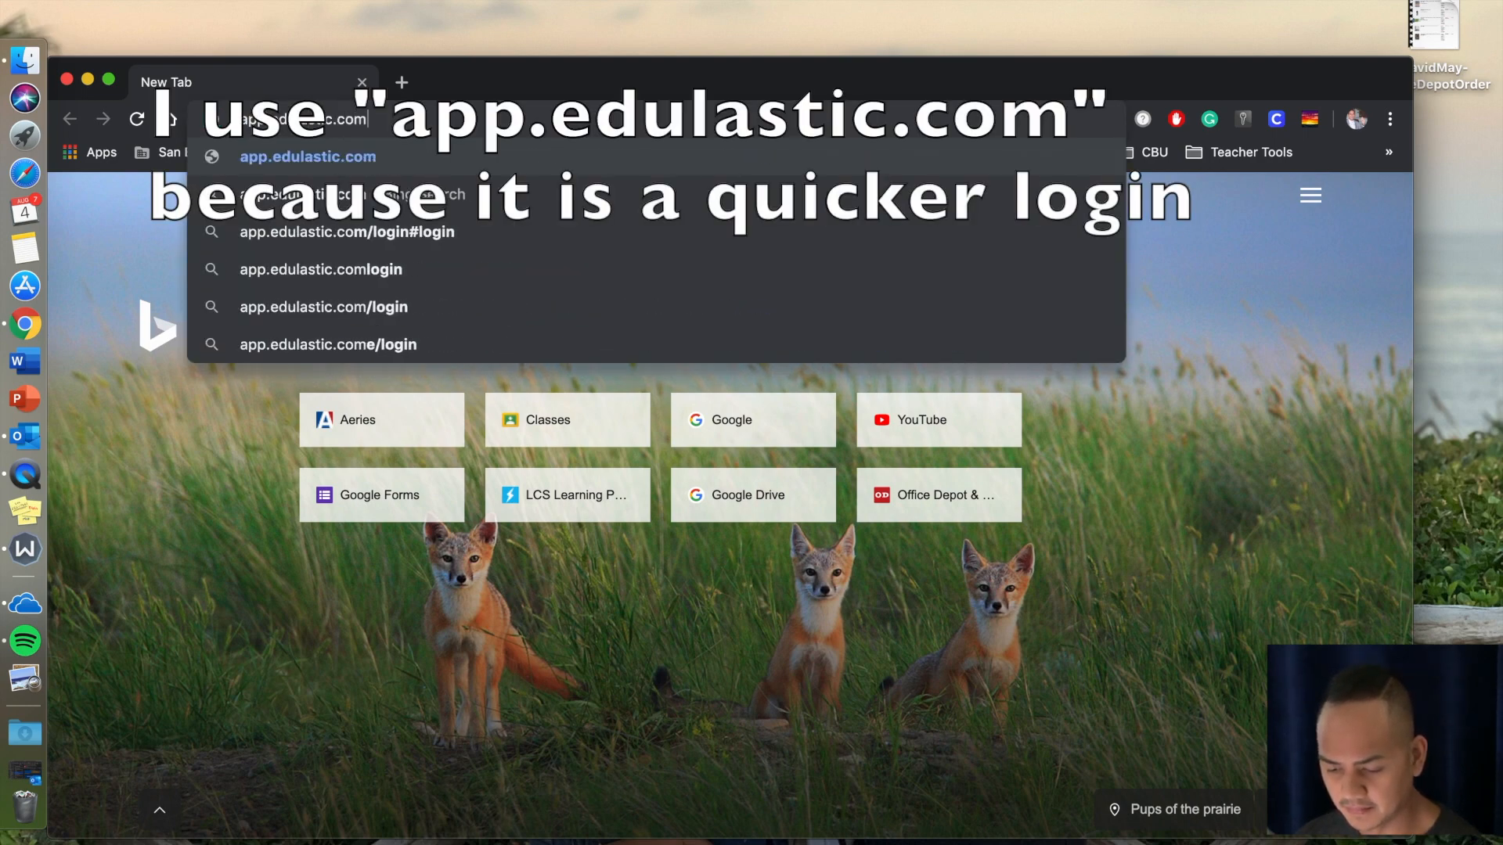
{"action": "key", "text": "Return"}
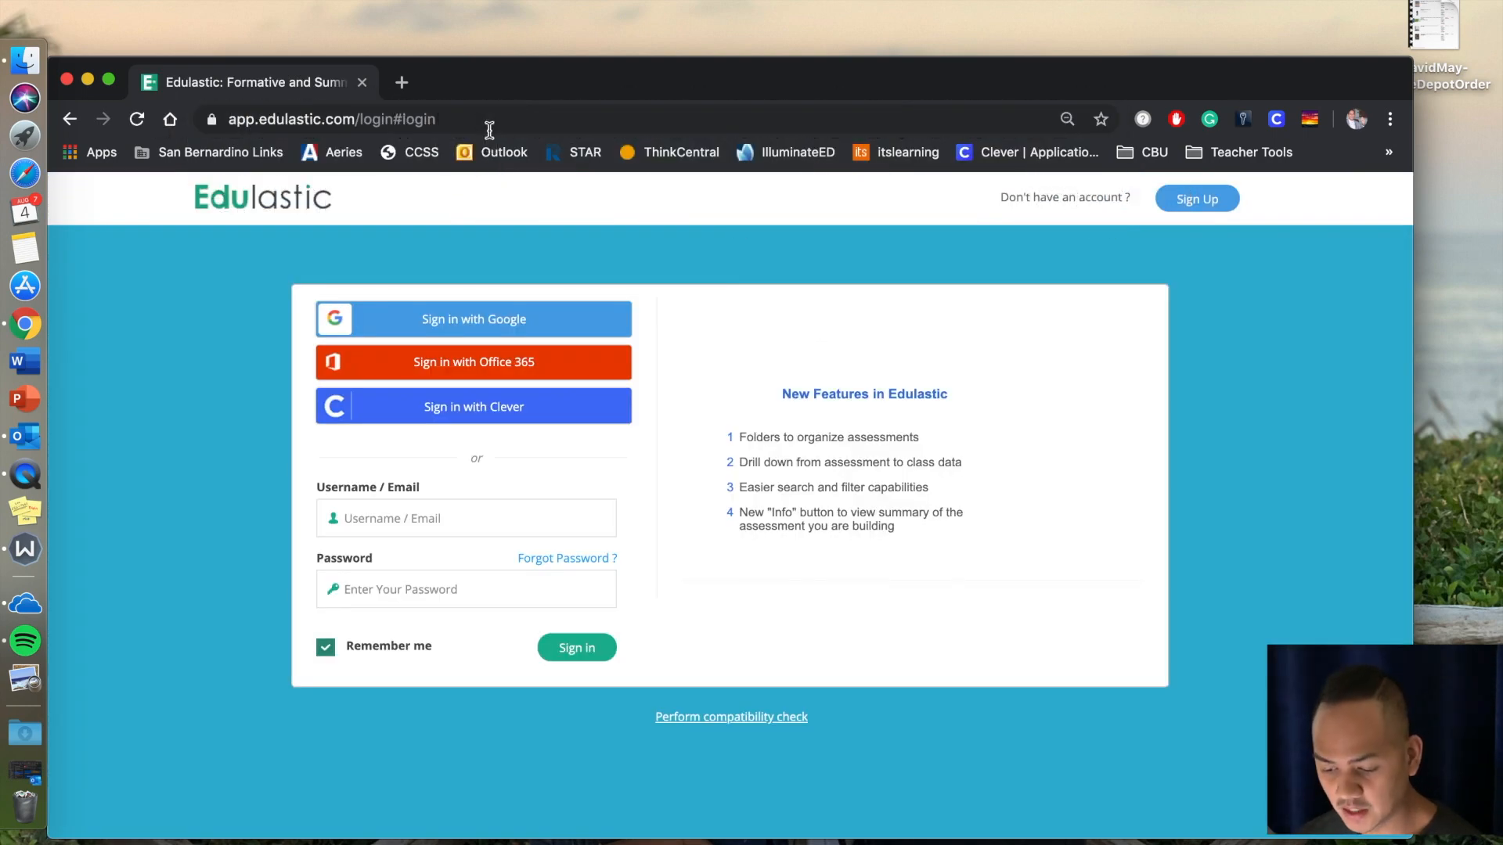
{"action": "left_click", "coordinate": [518, 321]}
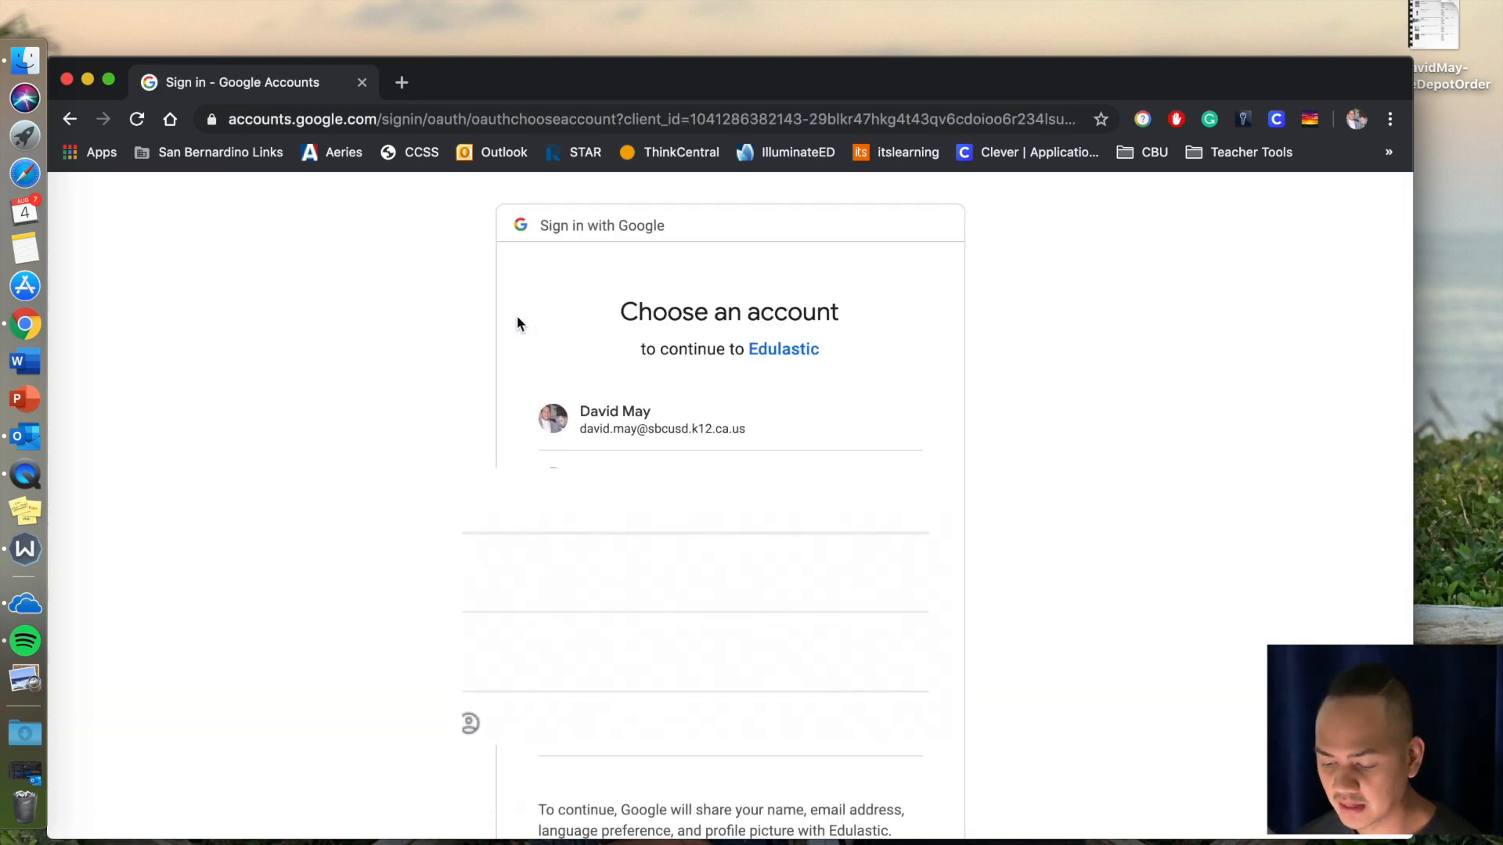
{"action": "left_click", "coordinate": [650, 405]}
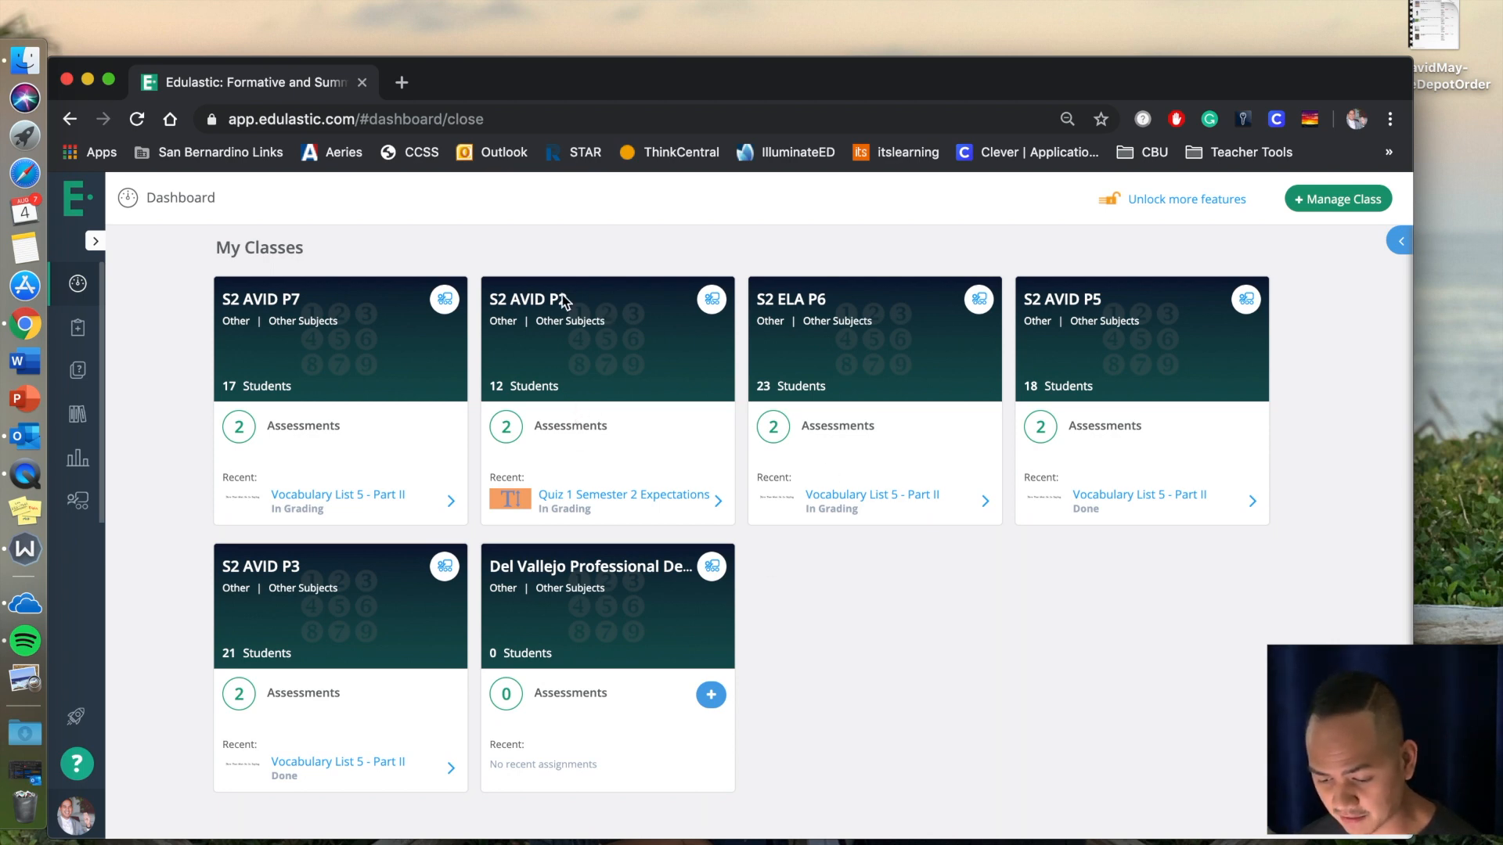
Open the S2 AVID P2 class from class management and archive it, entering "archive" as the confirmation.
{"action": "left_click", "coordinate": [1310, 210]}
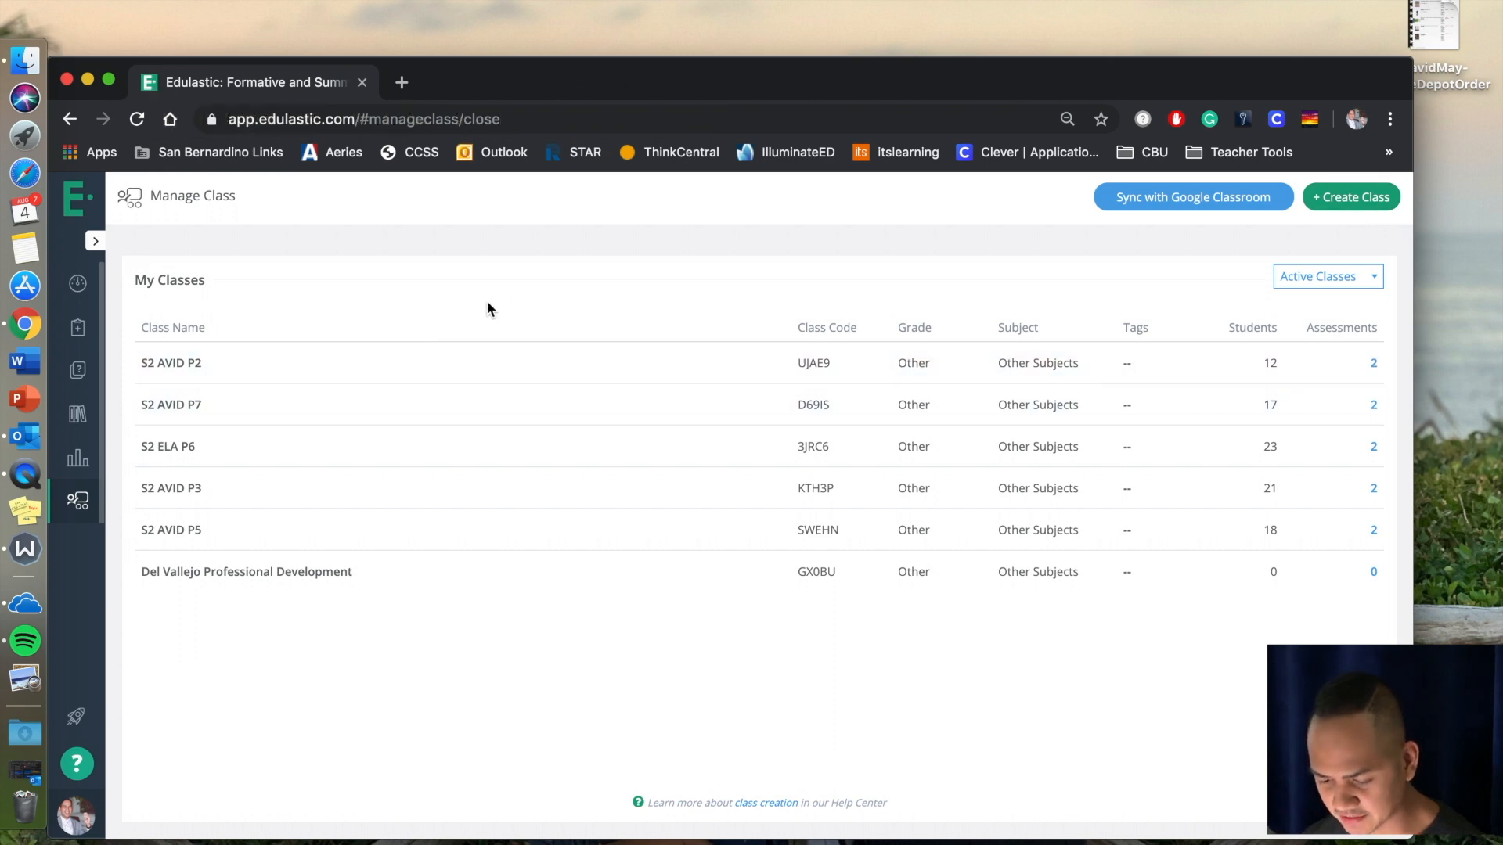
{"action": "left_click", "coordinate": [370, 364]}
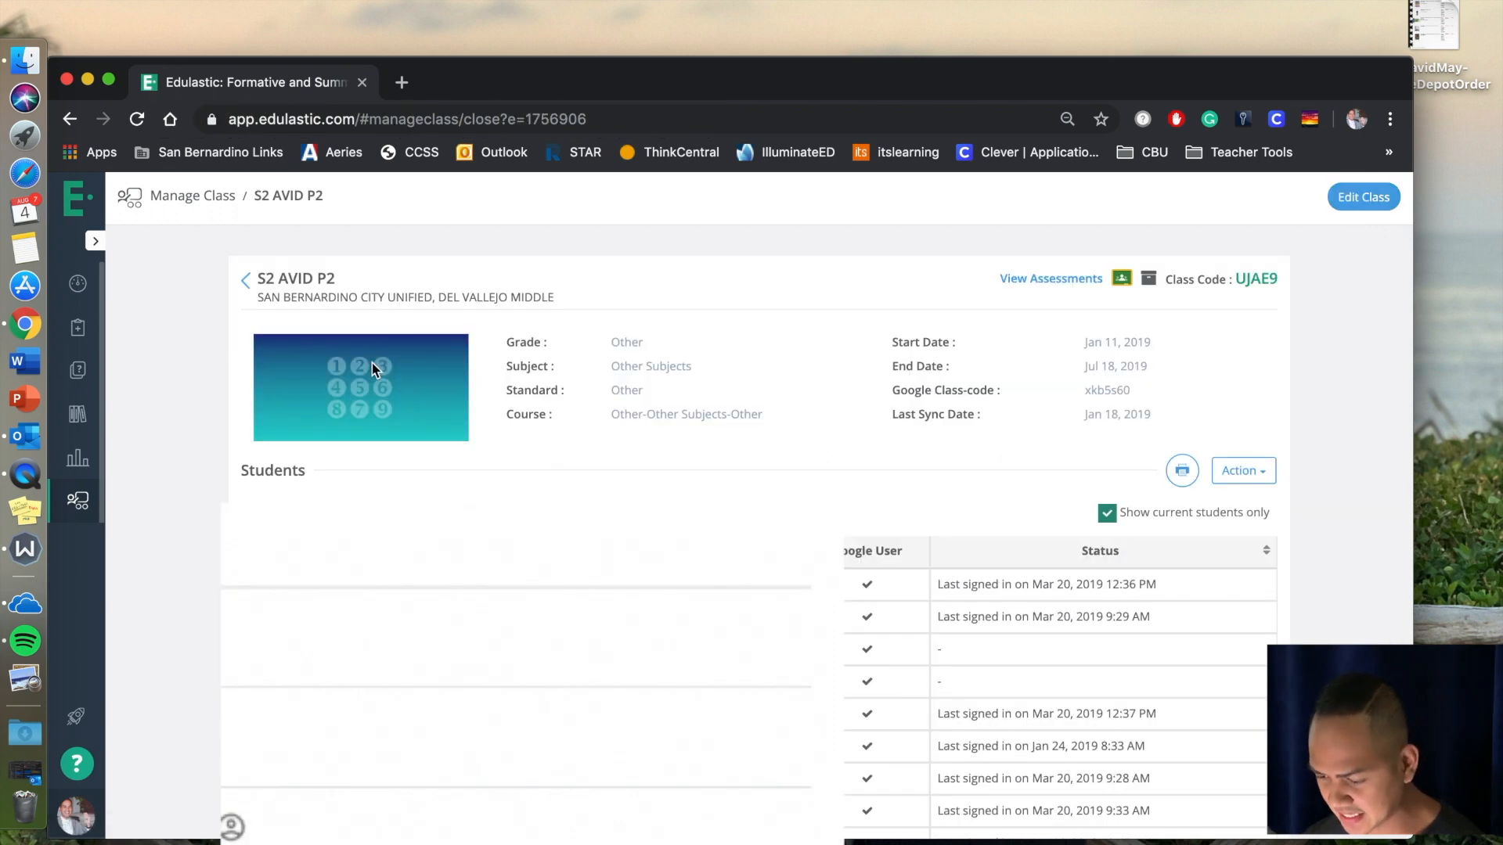
{"action": "left_click", "coordinate": [1149, 282]}
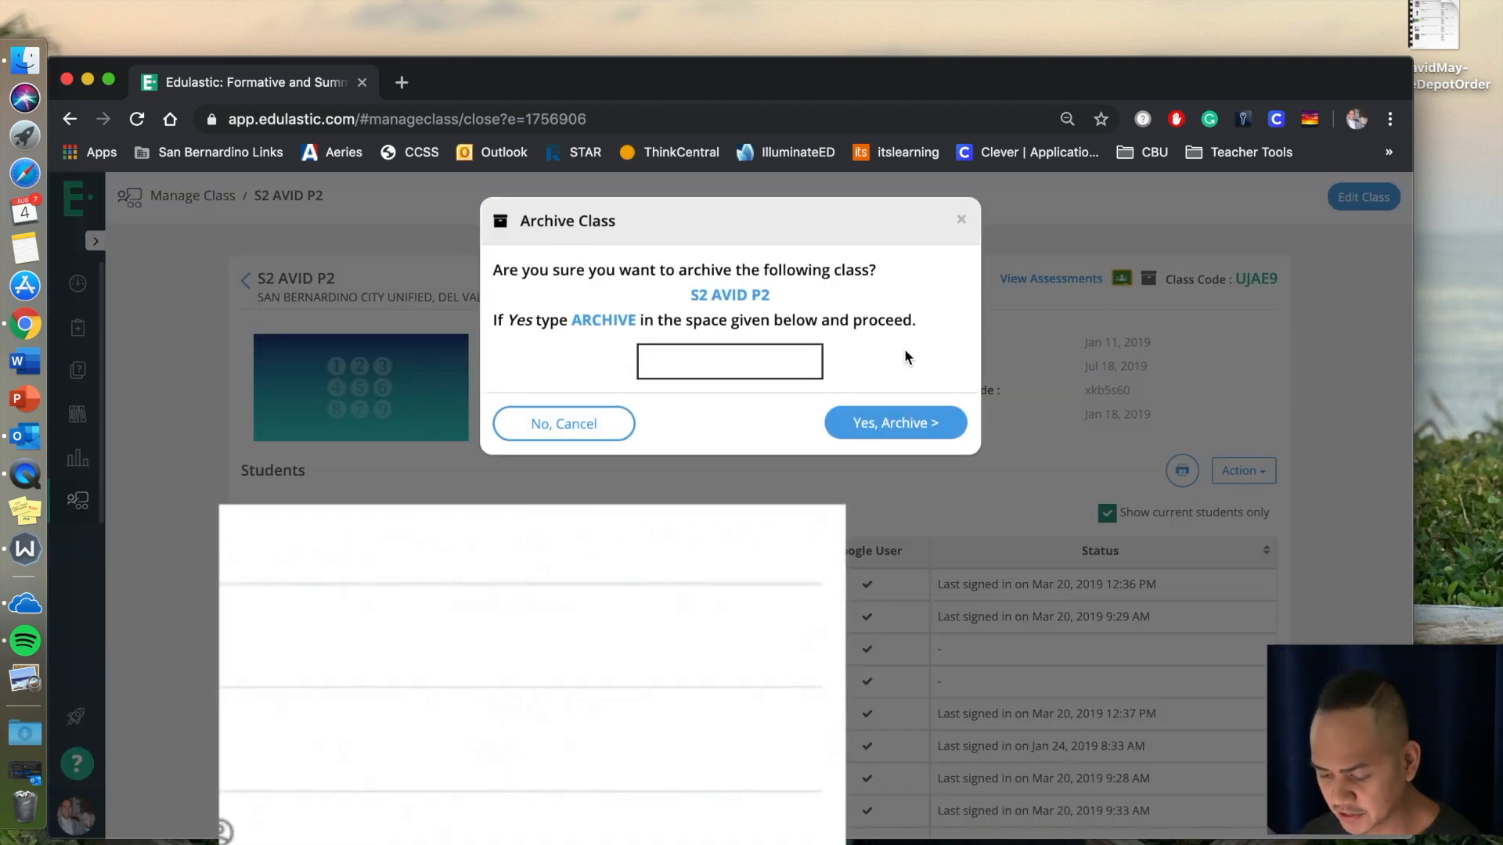
{"action": "type", "text": "archive"}
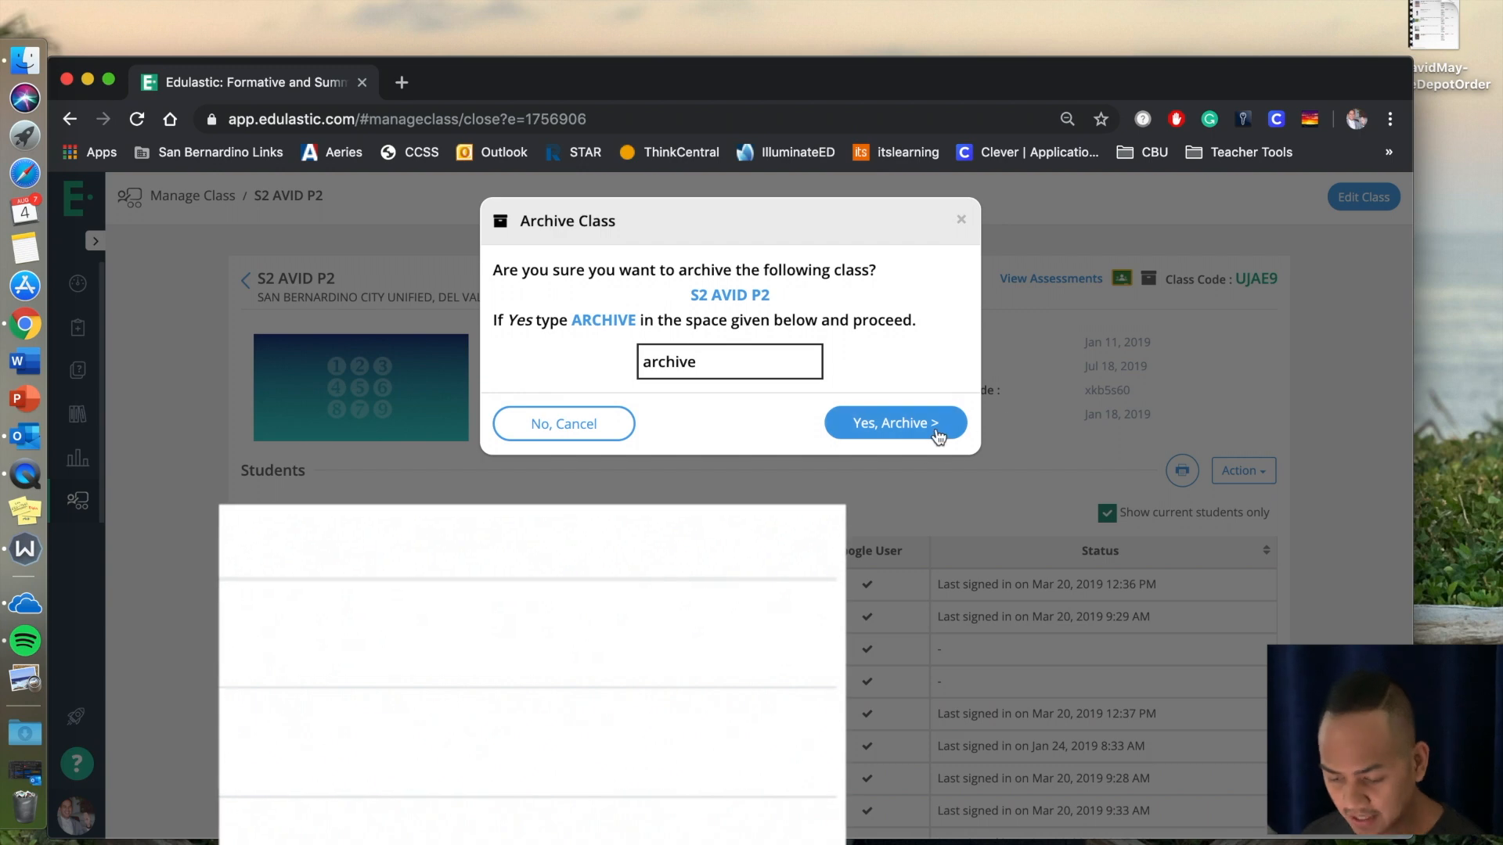
{"action": "left_click", "coordinate": [896, 423]}
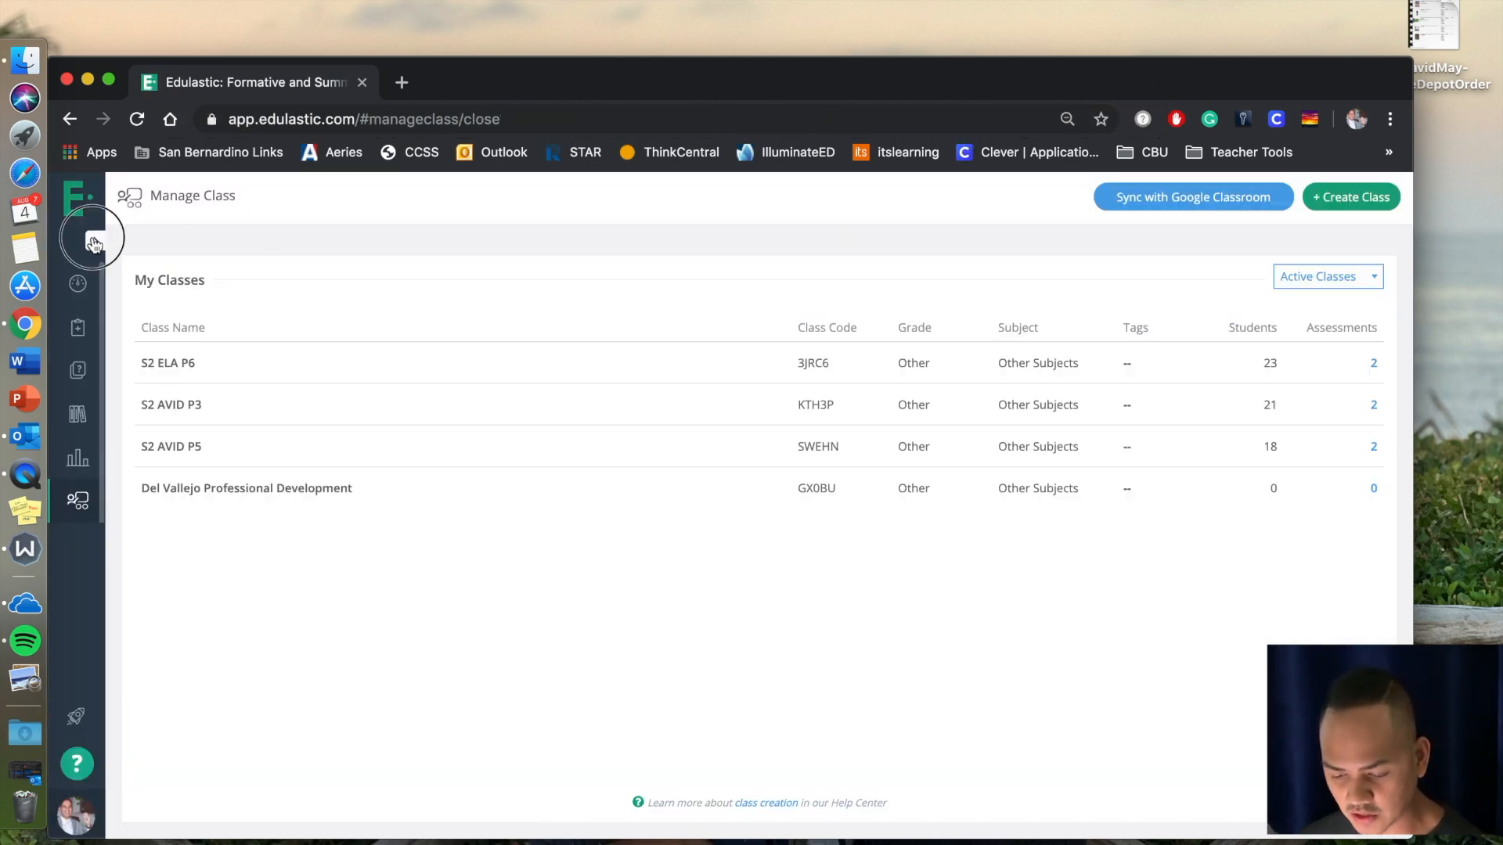
Go to the assessments and create a new assessment from scratch under the default name Untitled Assessment - 4.
{"action": "left_click", "coordinate": [95, 241]}
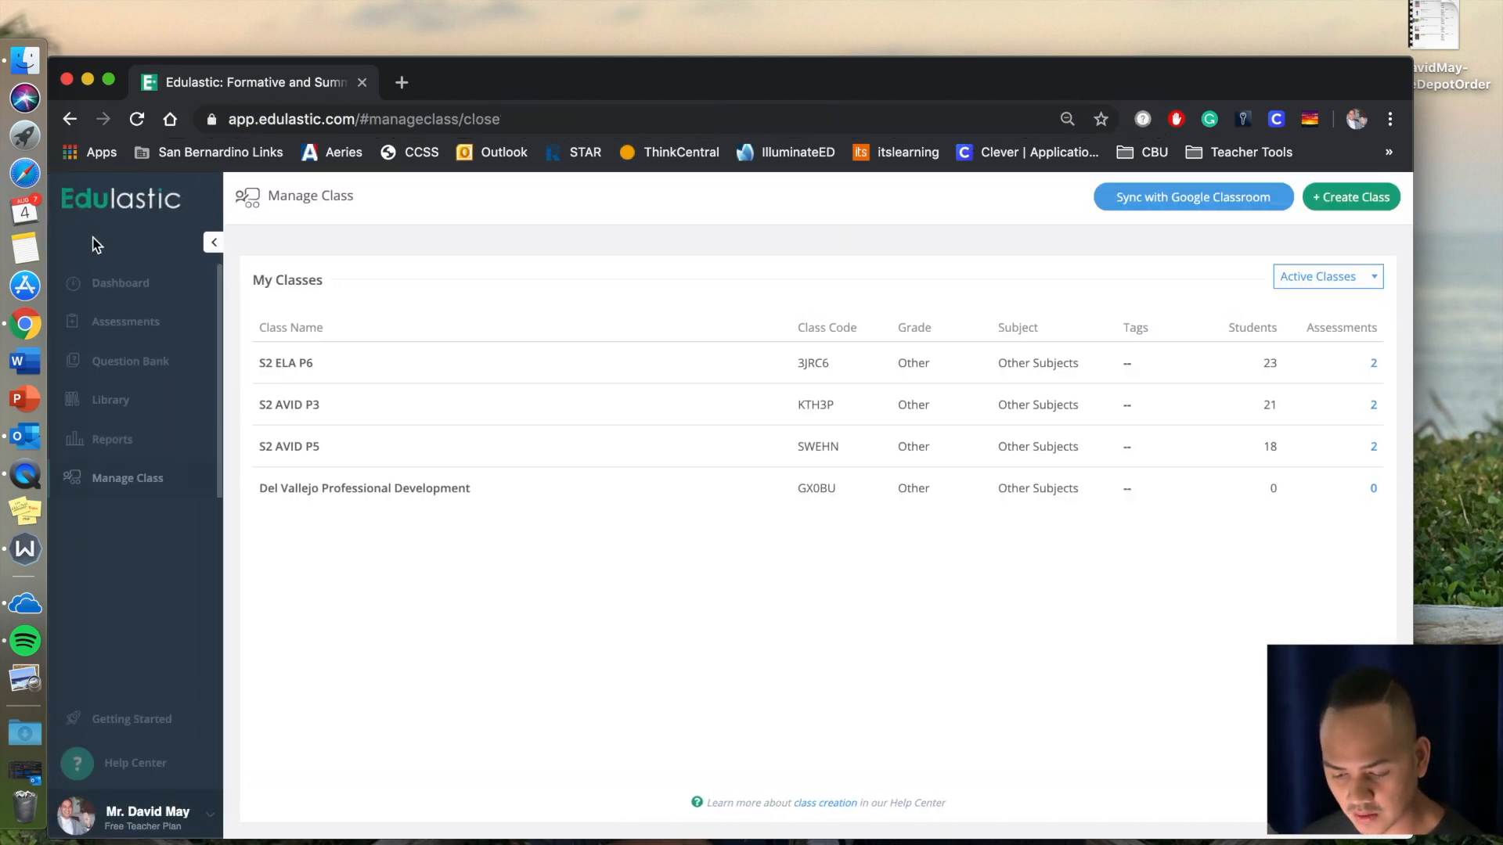
{"action": "left_click", "coordinate": [126, 331]}
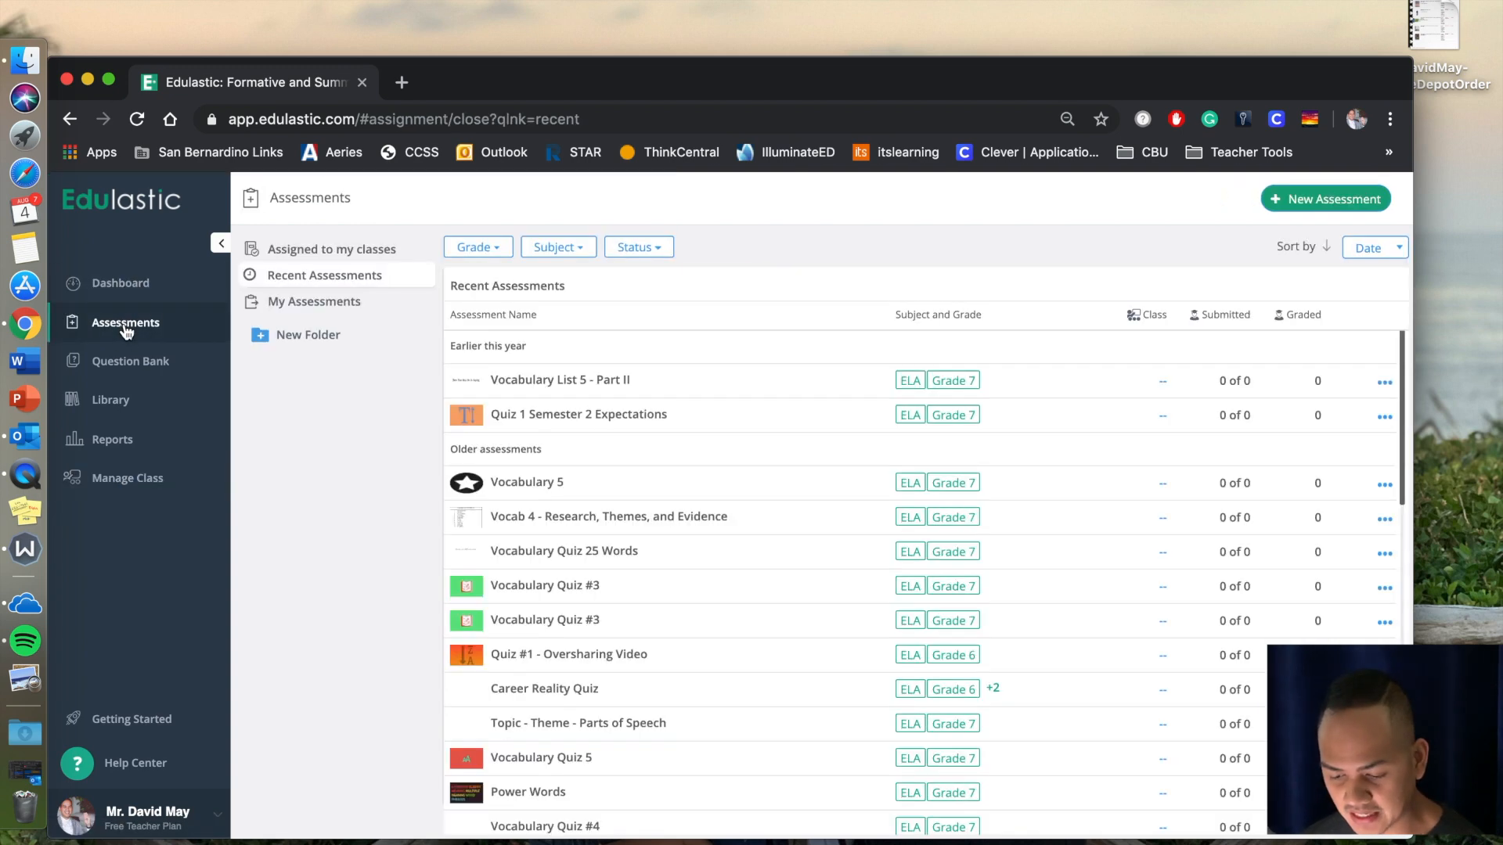
{"action": "left_click", "coordinate": [227, 242]}
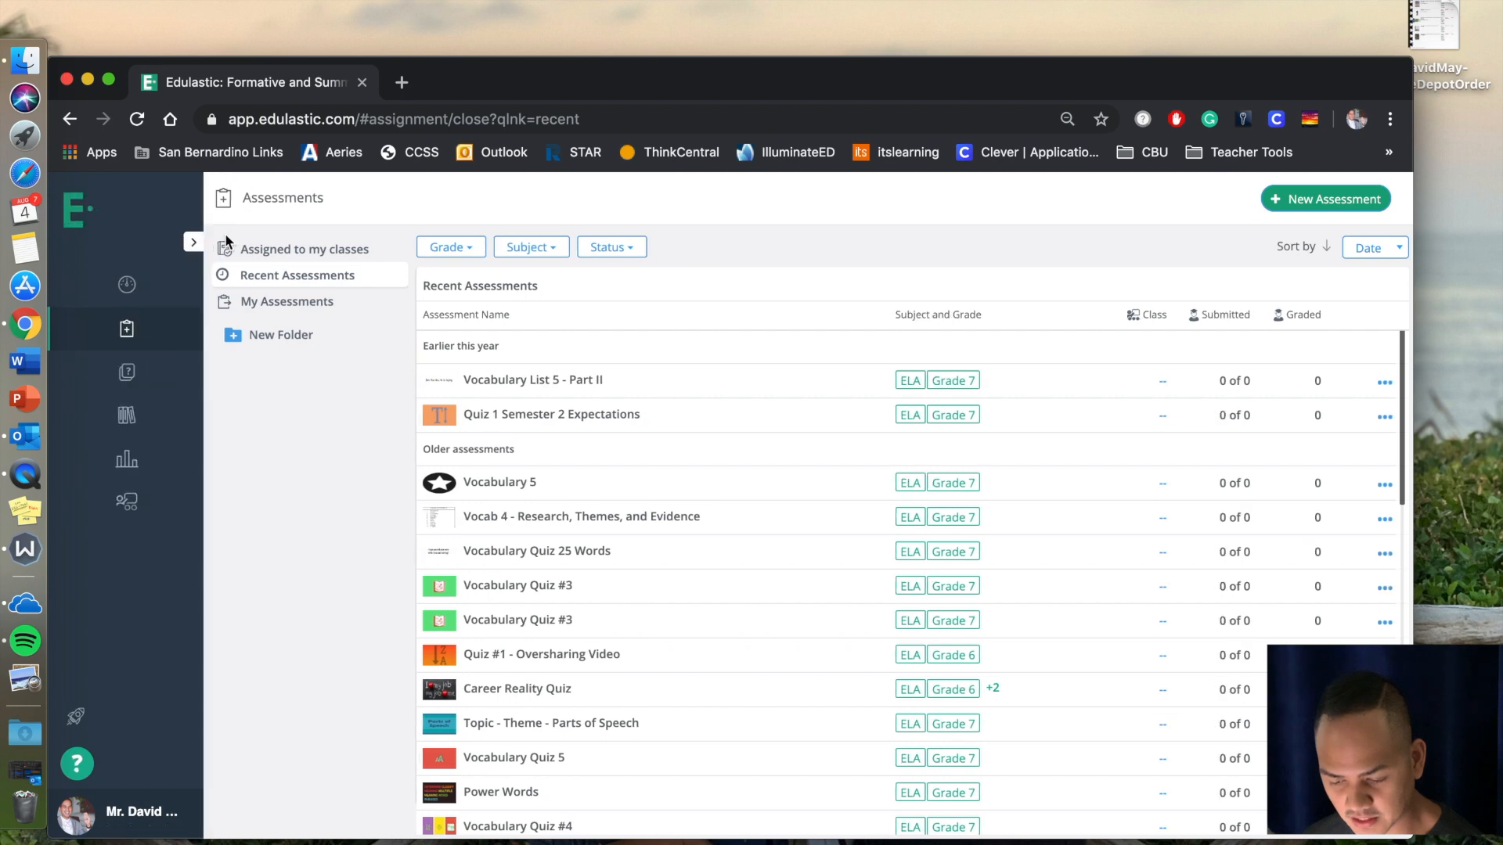
{"action": "left_click", "coordinate": [98, 244]}
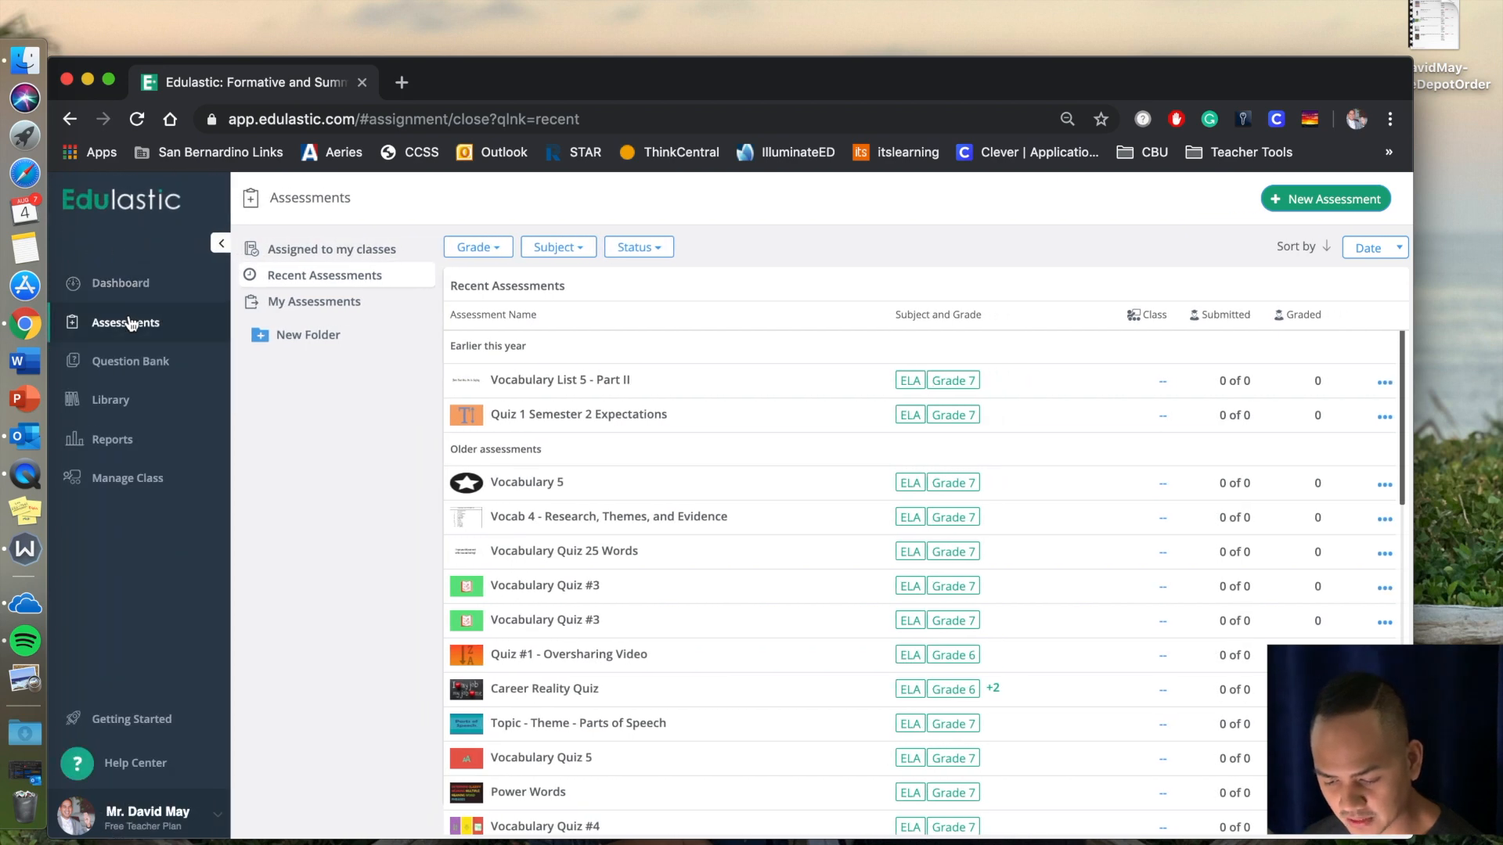
{"action": "left_click", "coordinate": [221, 244]}
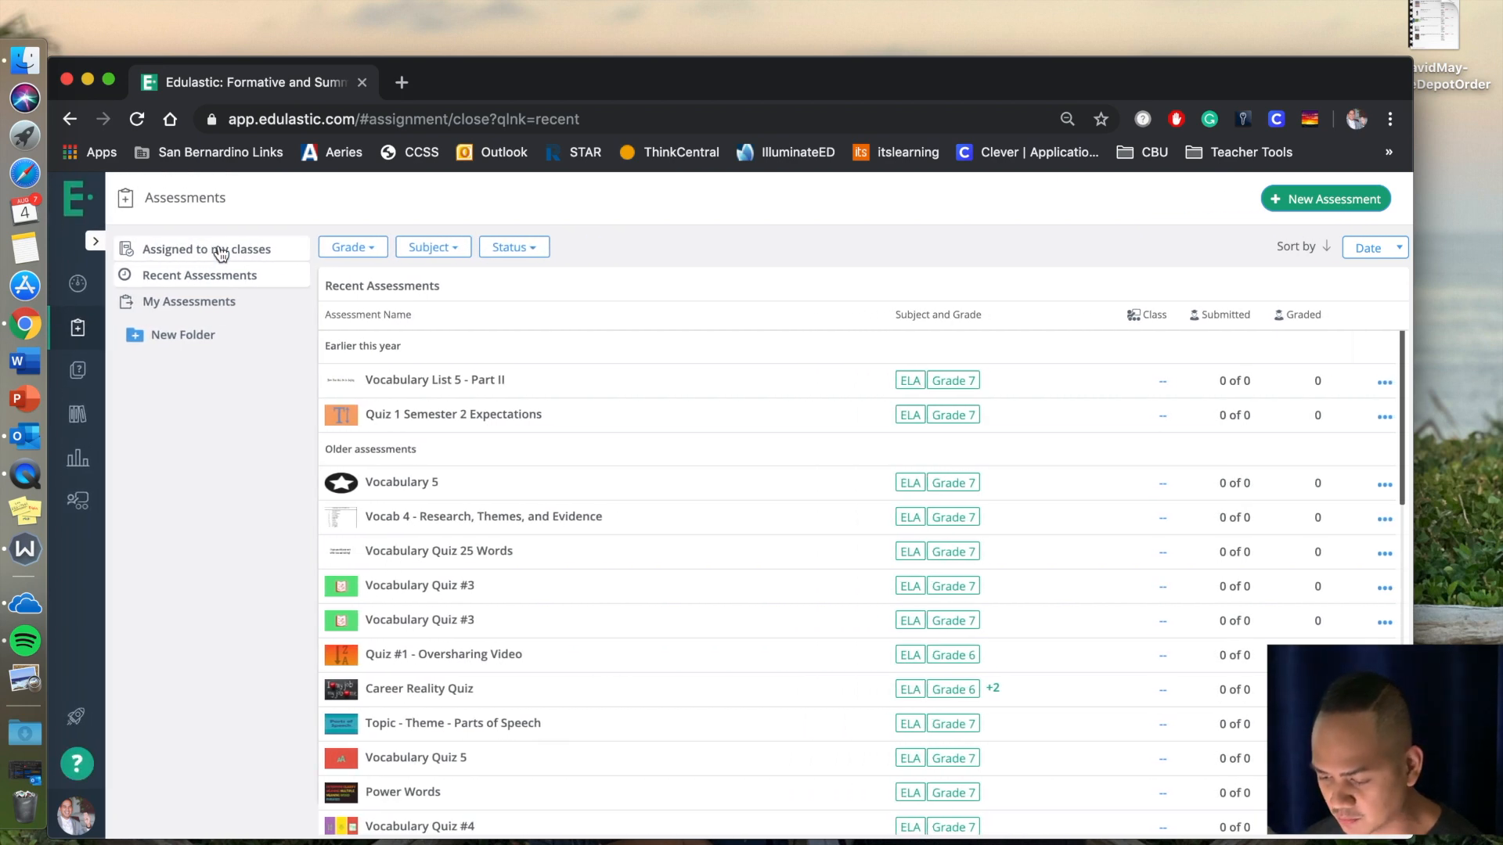
{"action": "left_click", "coordinate": [1322, 204]}
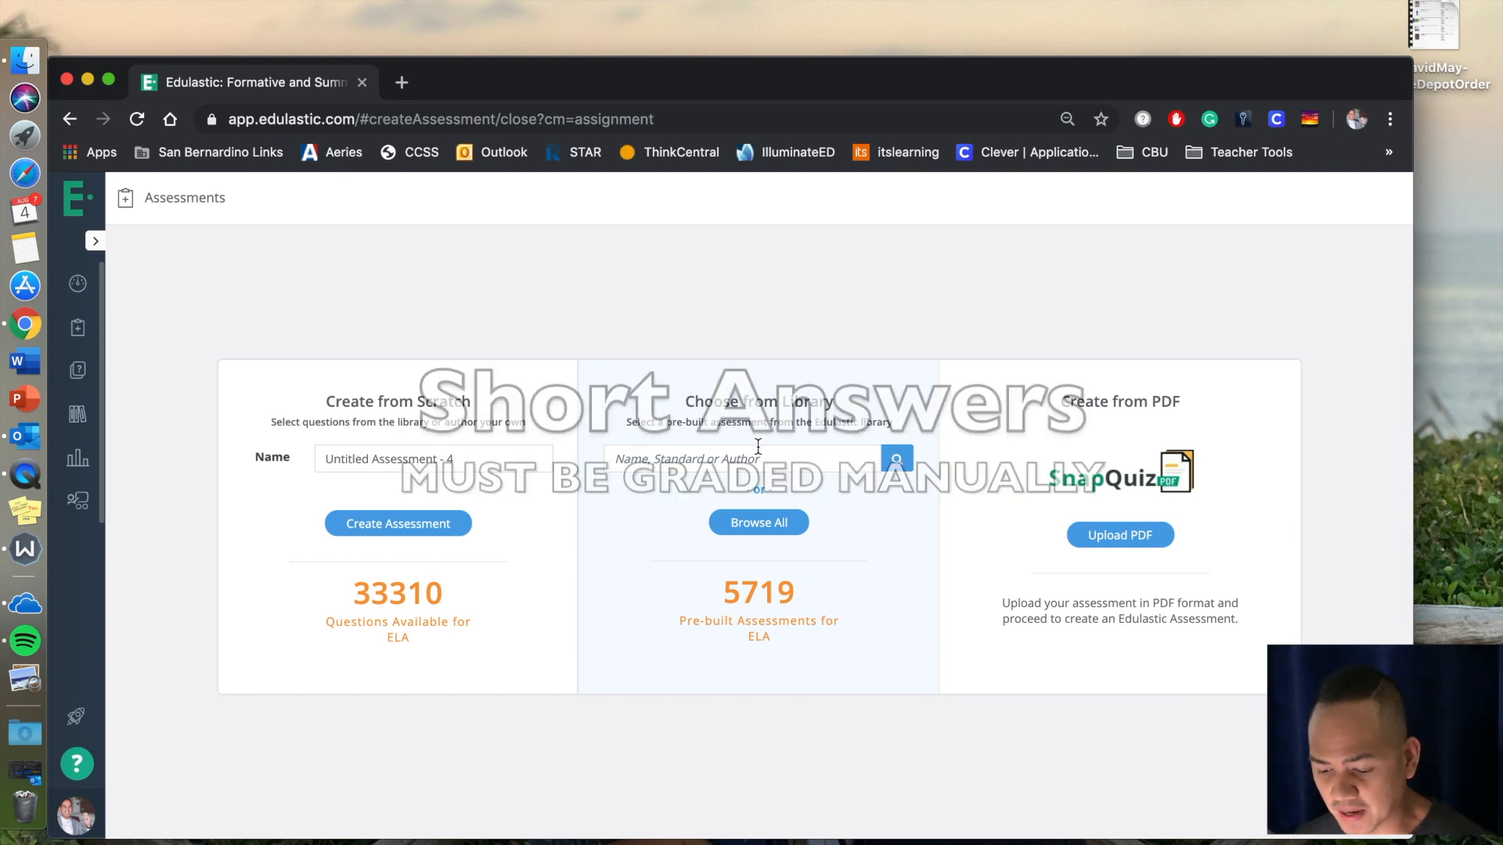
{"action": "left_click", "coordinate": [453, 535]}
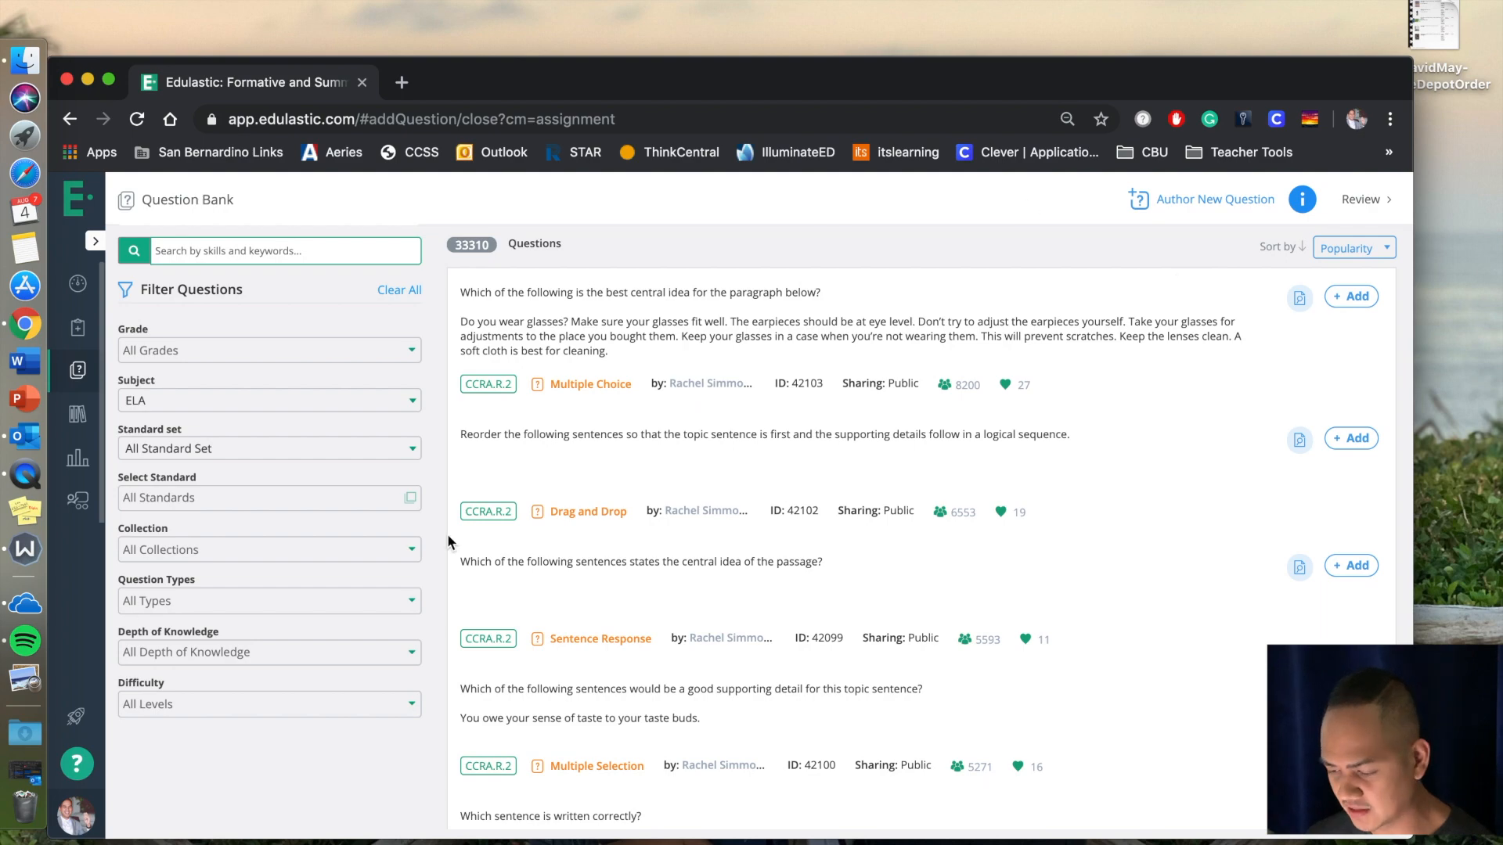
Browse the question bank and filter its questions by the ELA - Common Core standard set.
{"action": "scroll", "coordinate": [632, 512], "scroll_direction": "down", "scroll_amount": 15}
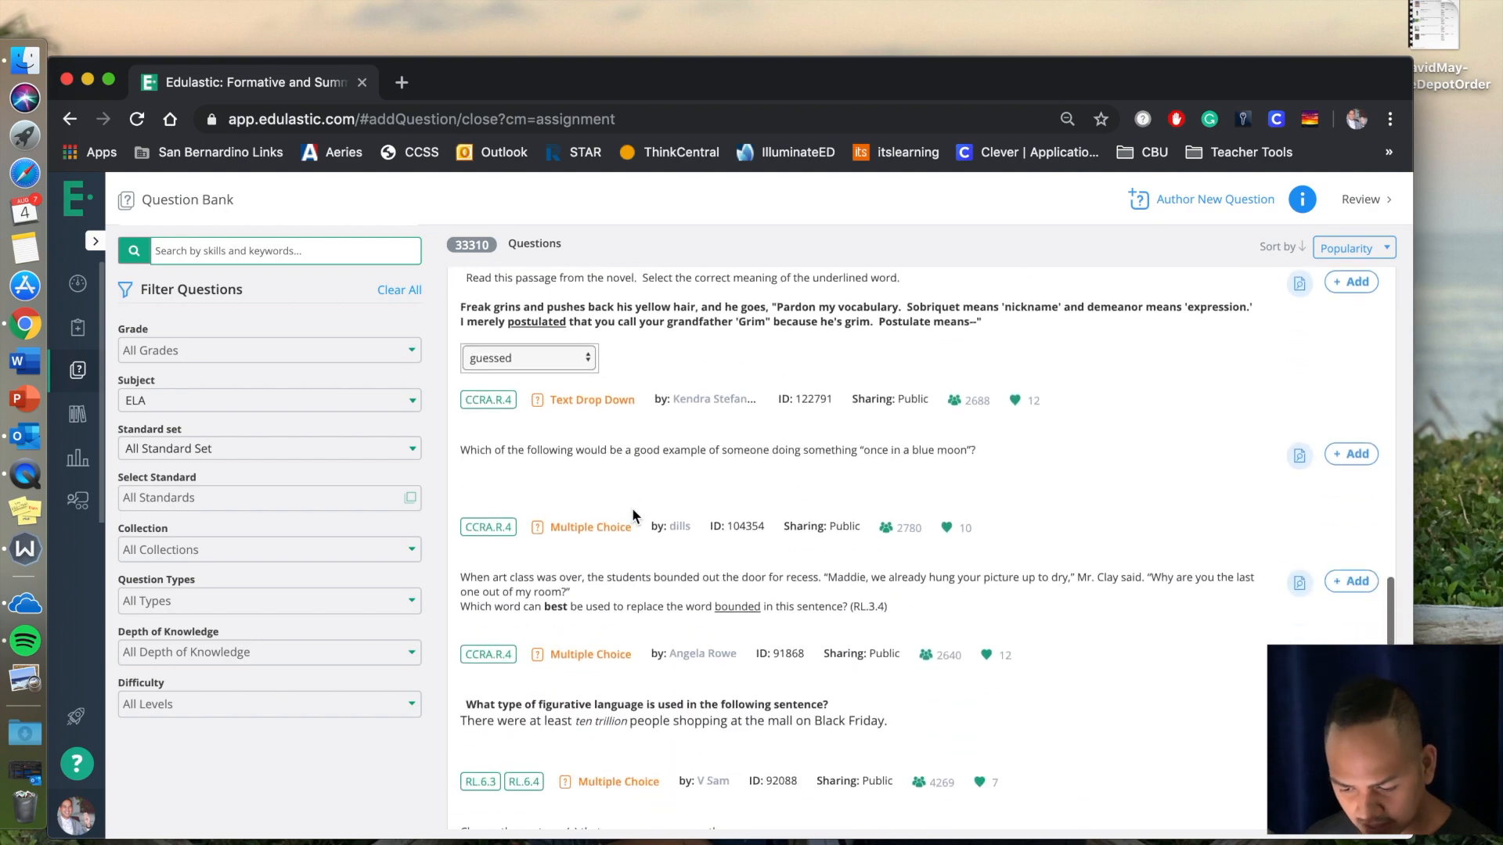
{"action": "scroll", "coordinate": [632, 515], "scroll_direction": "up", "scroll_amount": 10}
{"action": "left_click", "coordinate": [226, 460]}
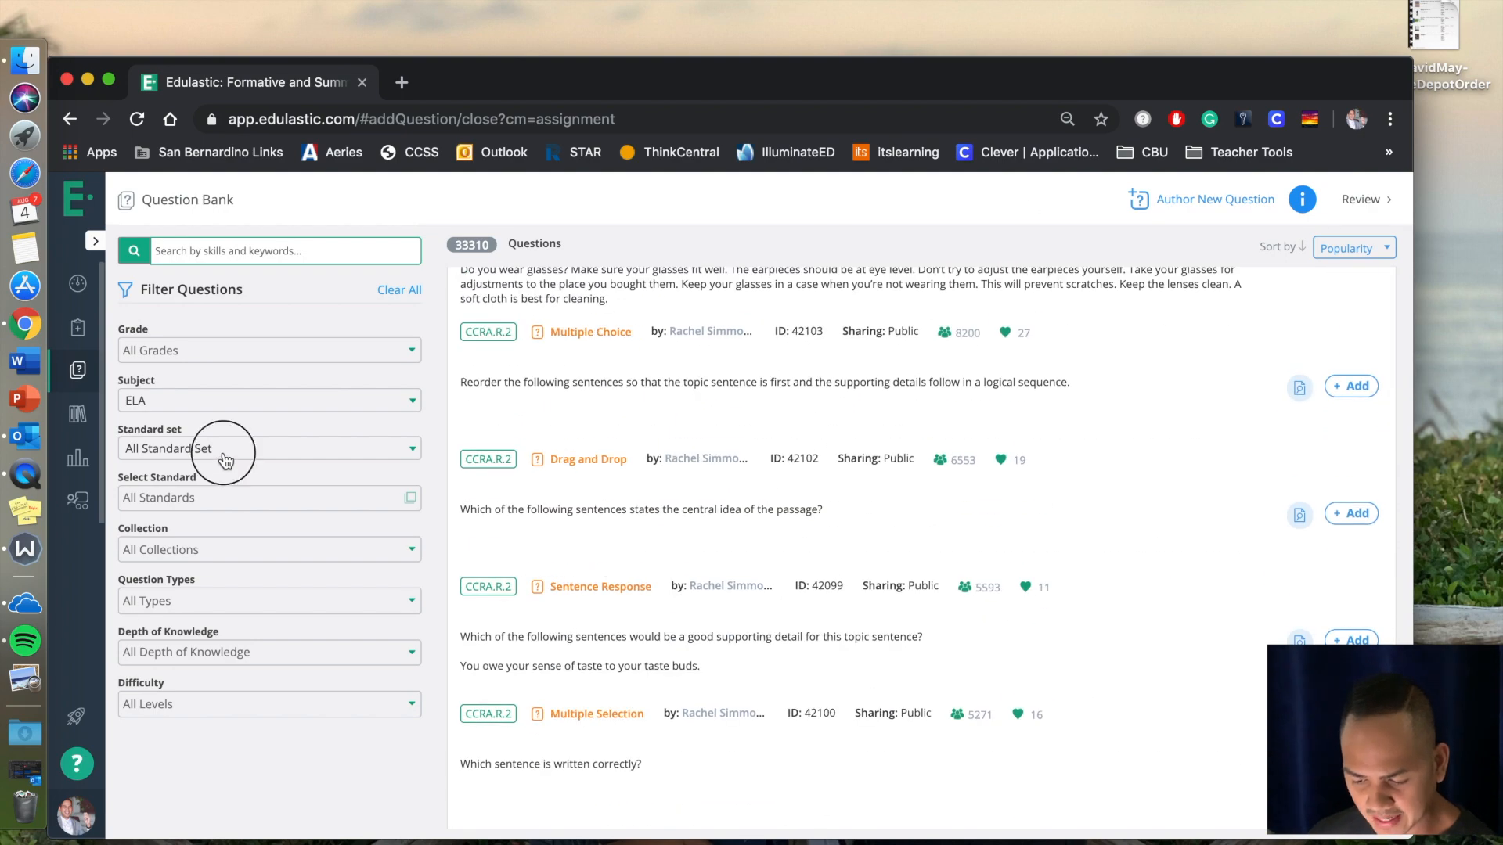
{"action": "scroll", "coordinate": [226, 630], "scroll_direction": "down", "scroll_amount": 3}
{"action": "scroll", "coordinate": [226, 619], "scroll_direction": "up", "scroll_amount": 3}
{"action": "left_click", "coordinate": [233, 525]}
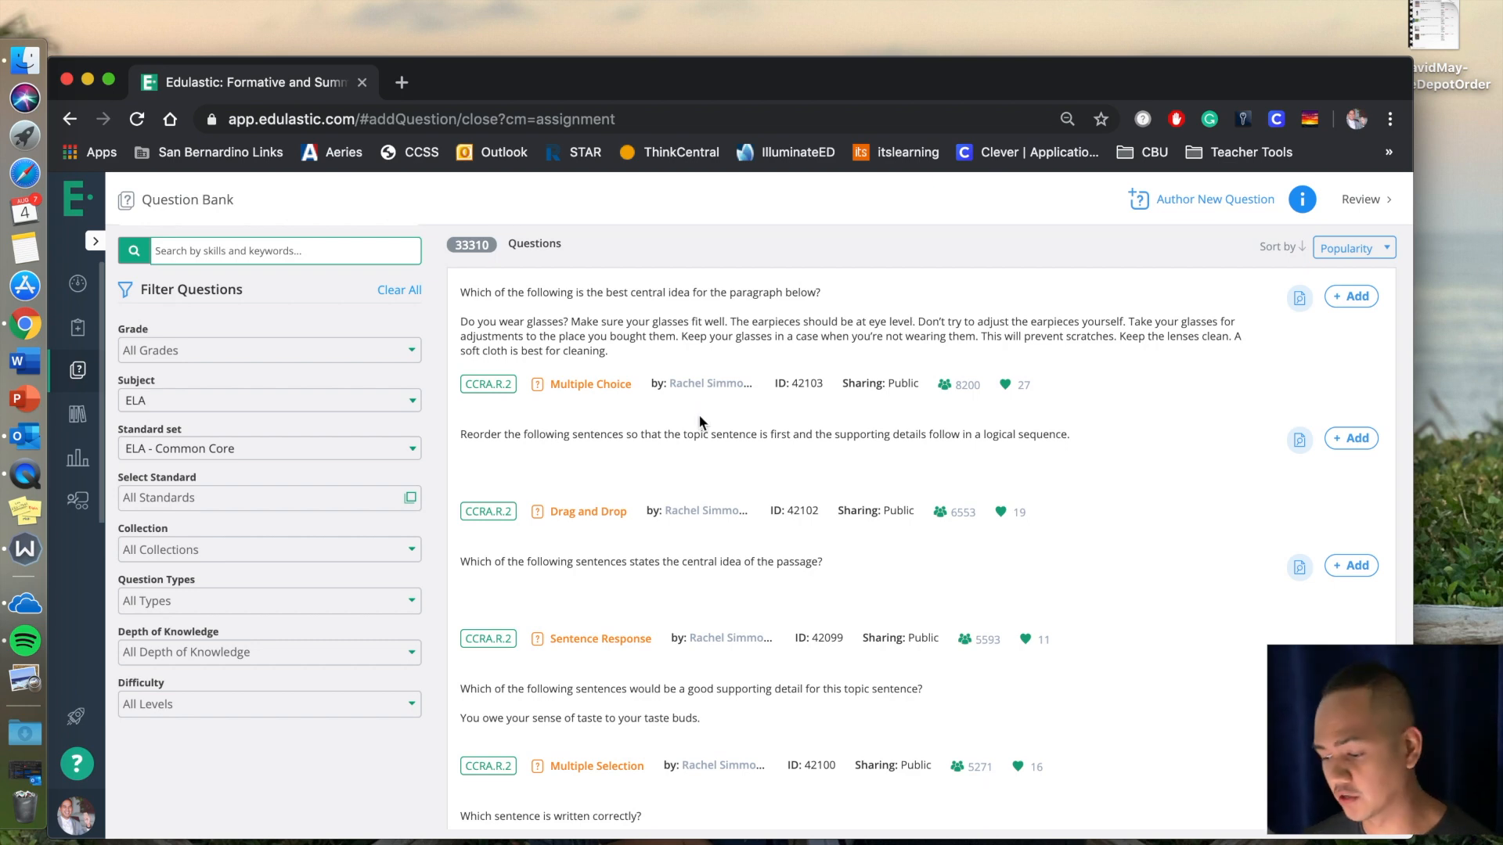
Author a new multiple-choice question reading "What is one procedure that you must before you enter class?".
{"action": "left_click", "coordinate": [1207, 197]}
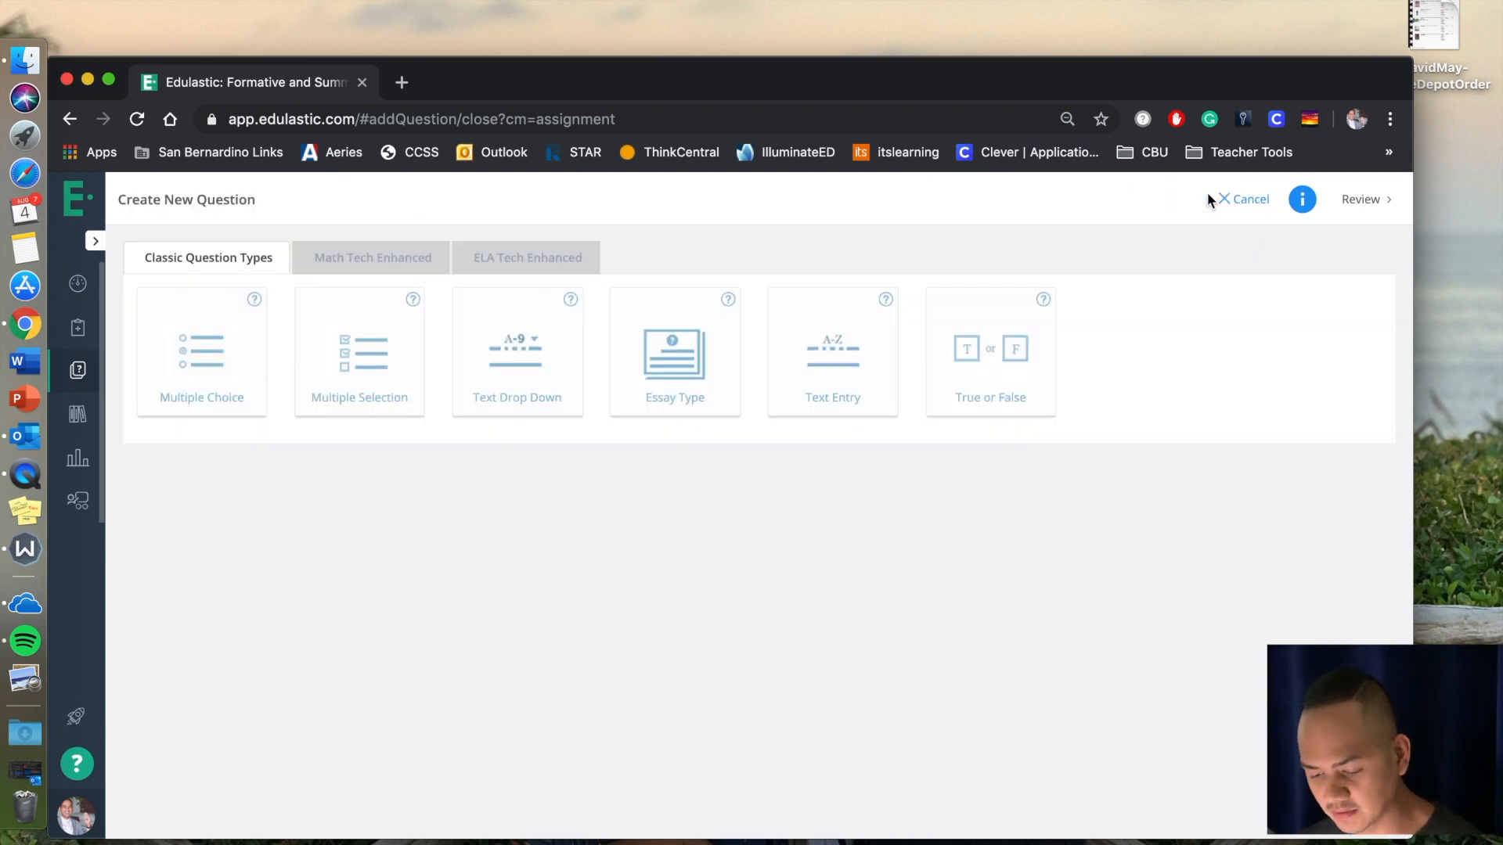
{"action": "left_click", "coordinate": [232, 401]}
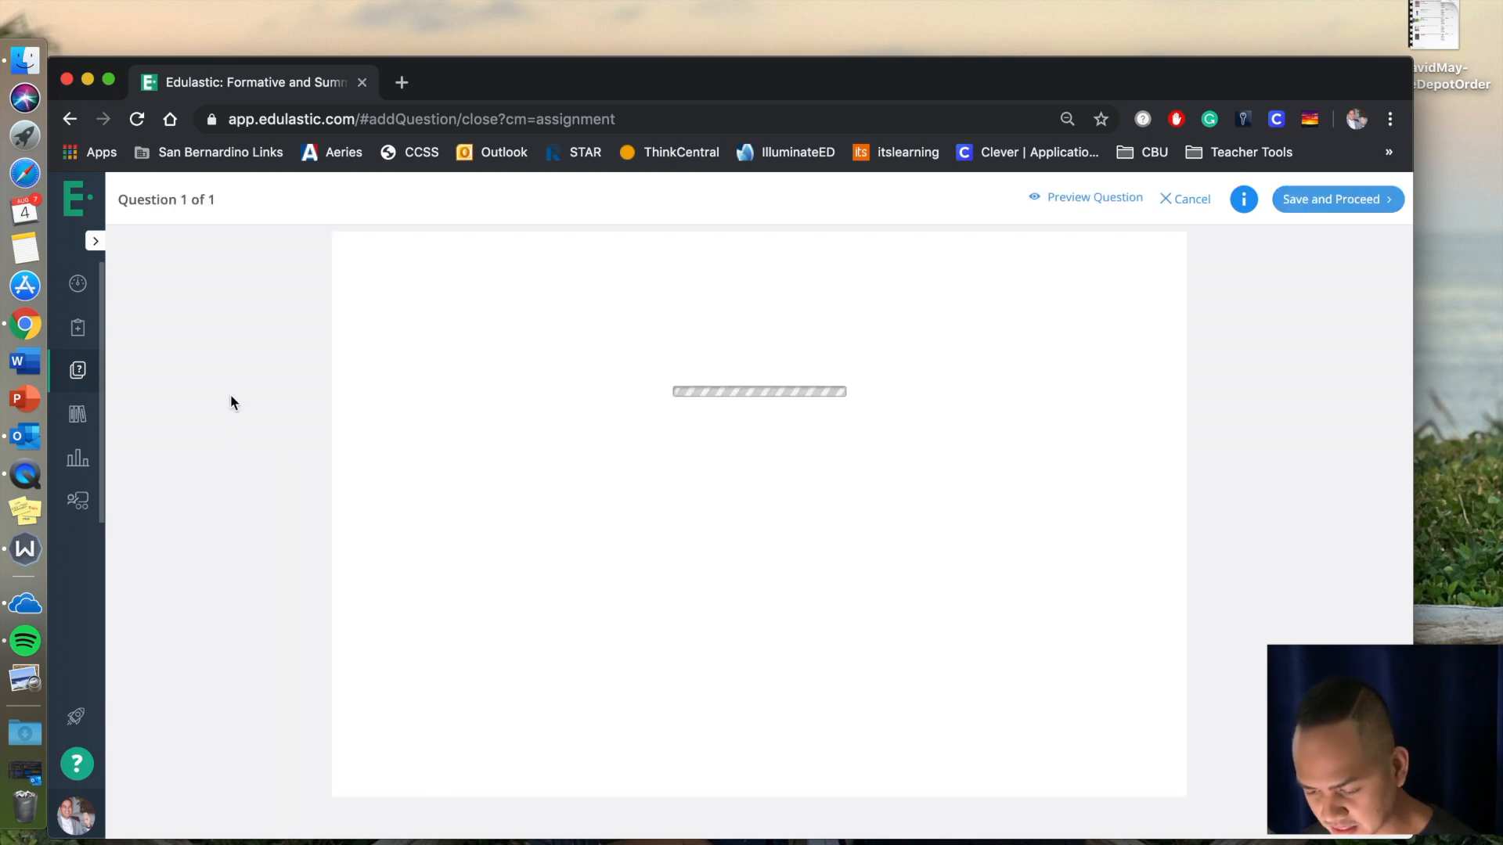
{"action": "left_click", "coordinate": [471, 317]}
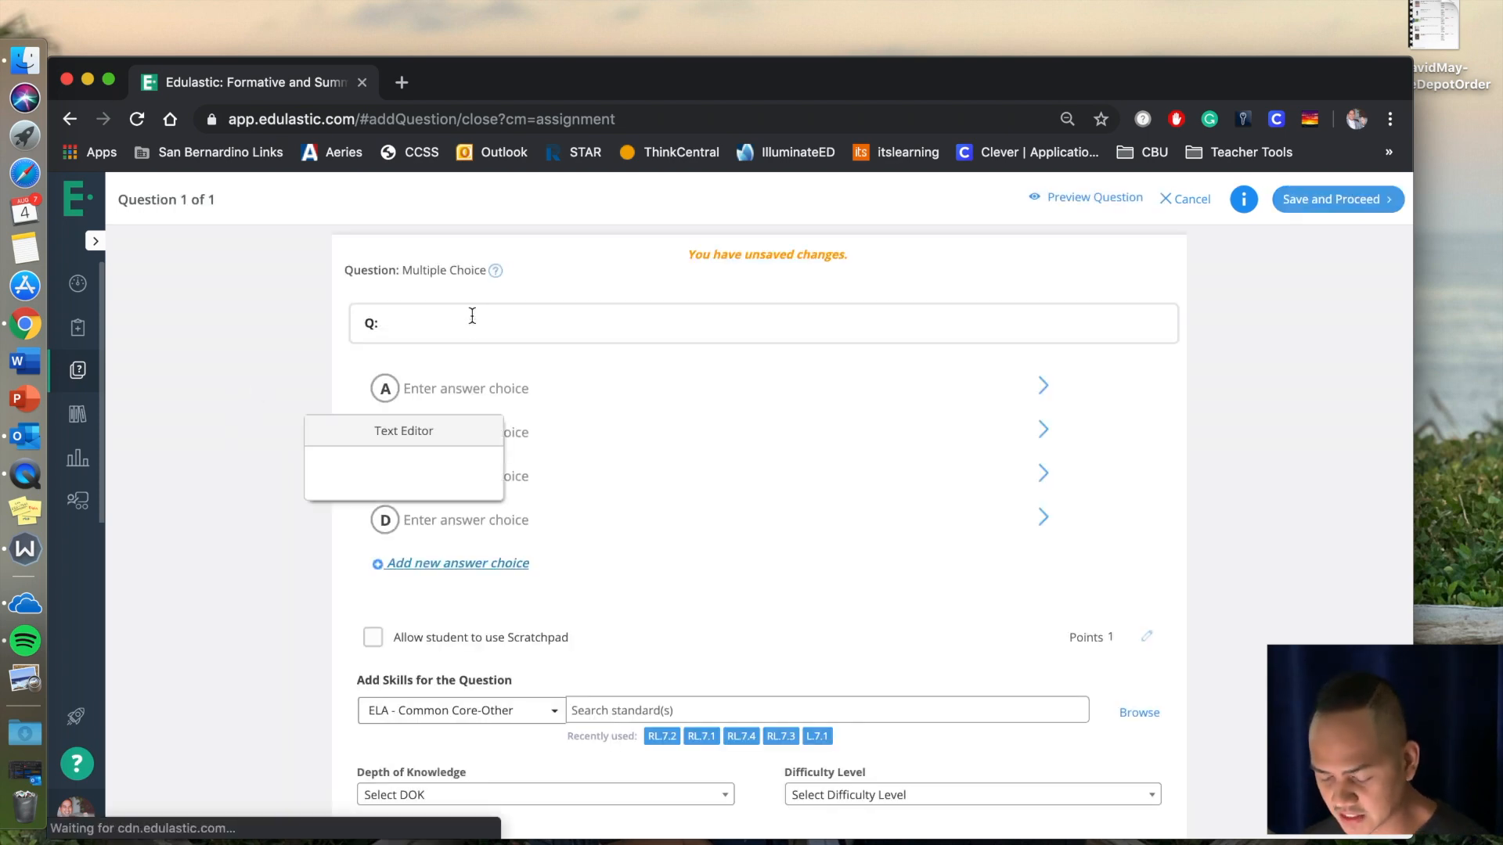
{"action": "type", "text": "What is one procedure that you must before you enter class?"}
Enter answer choices "Finish eating my food.", "Finish liking a post.", "Finish taking a selfie." and "Silencing my phone", and mark D as correct.
{"action": "left_click", "coordinate": [444, 387]}
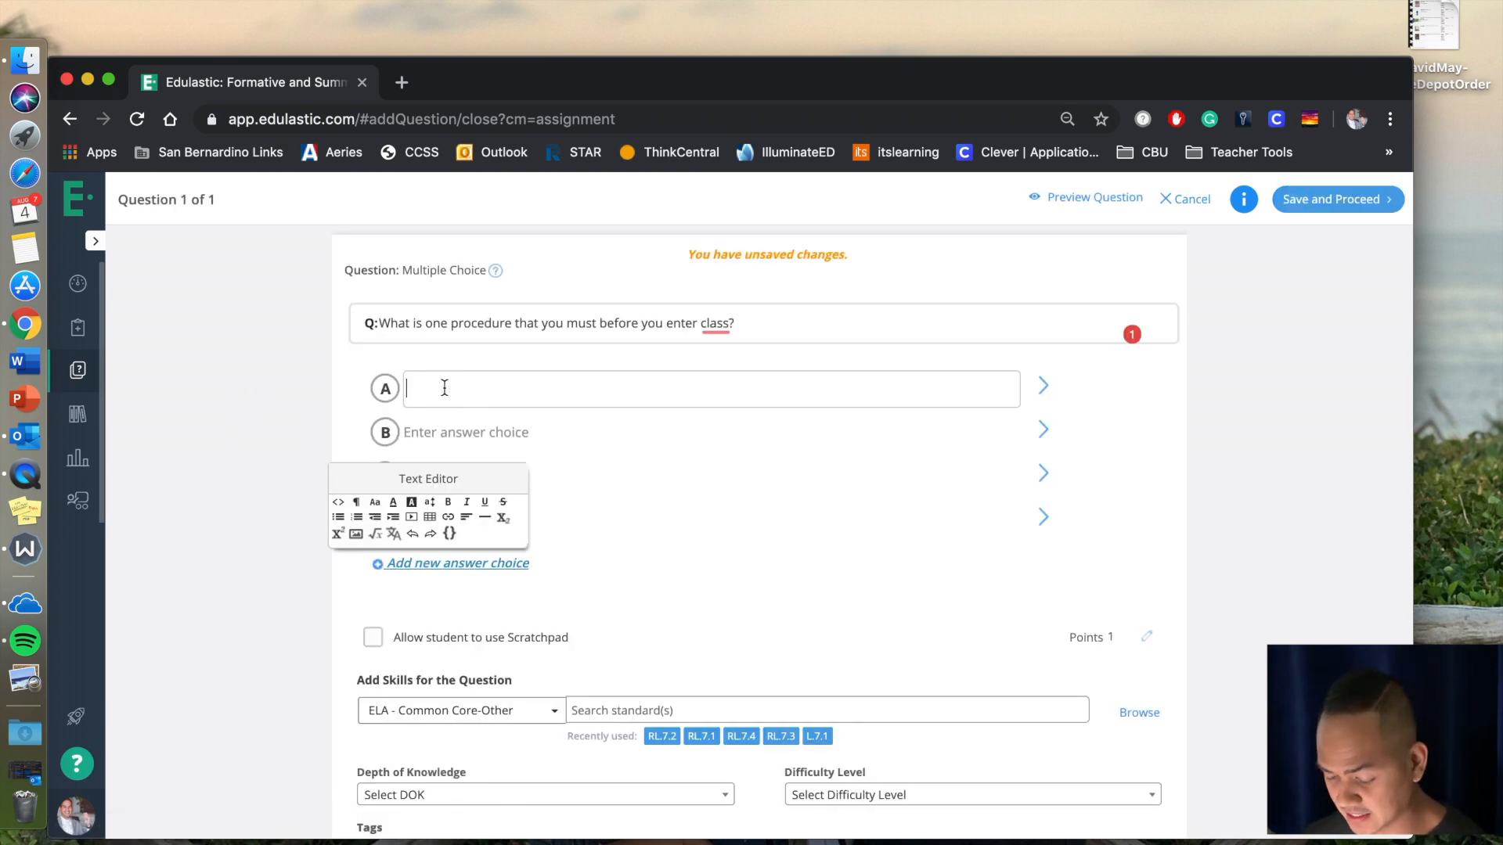
{"action": "type", "text": "Finish eating my food."}
{"action": "left_click", "coordinate": [704, 432]}
{"action": "type", "text": "Finish liking a post."}
{"action": "left_click", "coordinate": [782, 476]}
{"action": "type", "text": "Finish taking a selfie."}
{"action": "left_click", "coordinate": [877, 529]}
{"action": "type", "text": "Silencing my phone"}
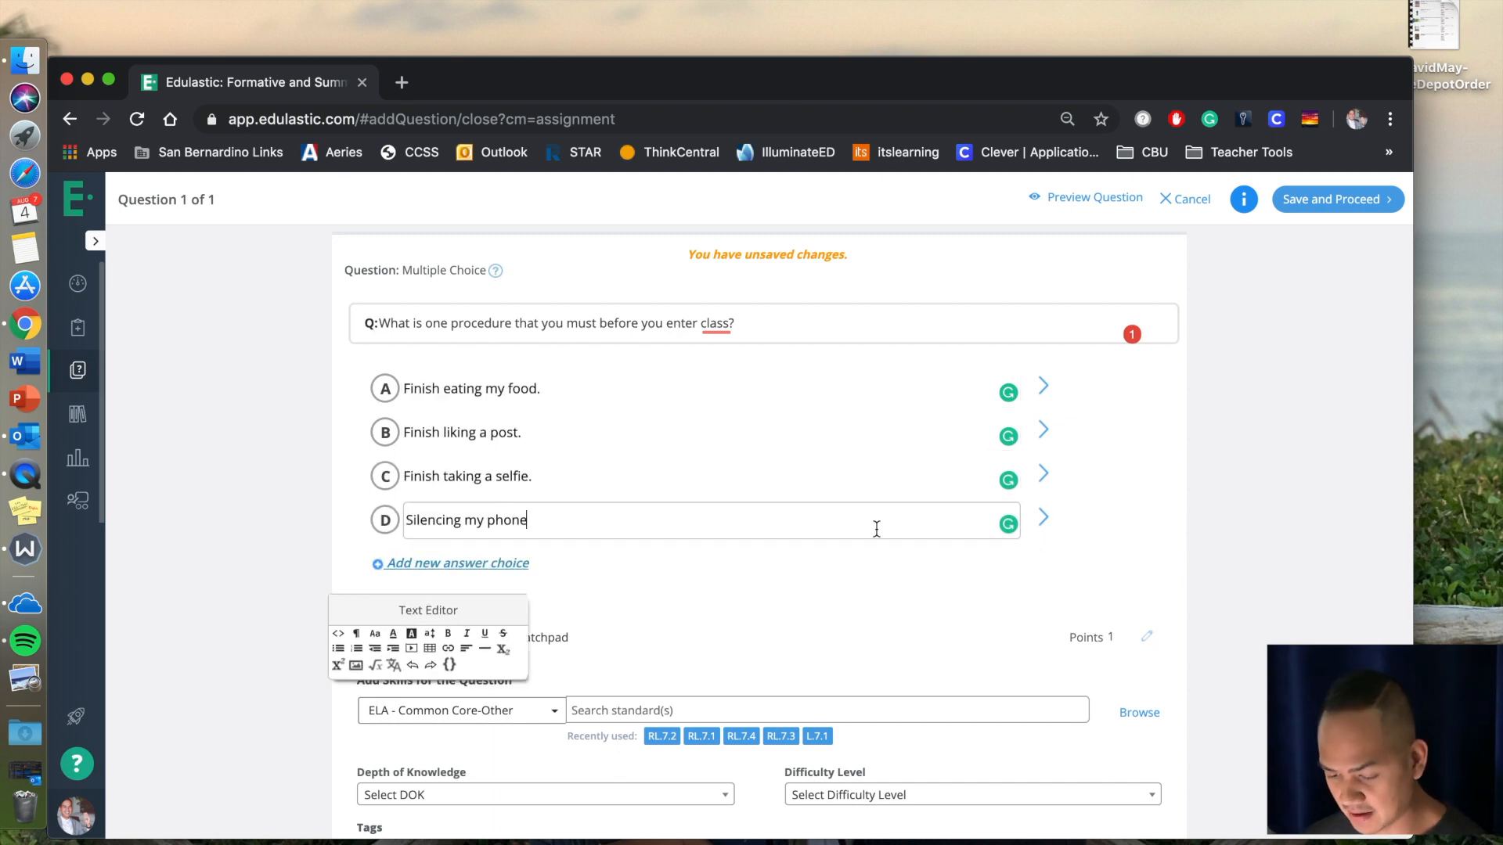
{"action": "left_click", "coordinate": [386, 526]}
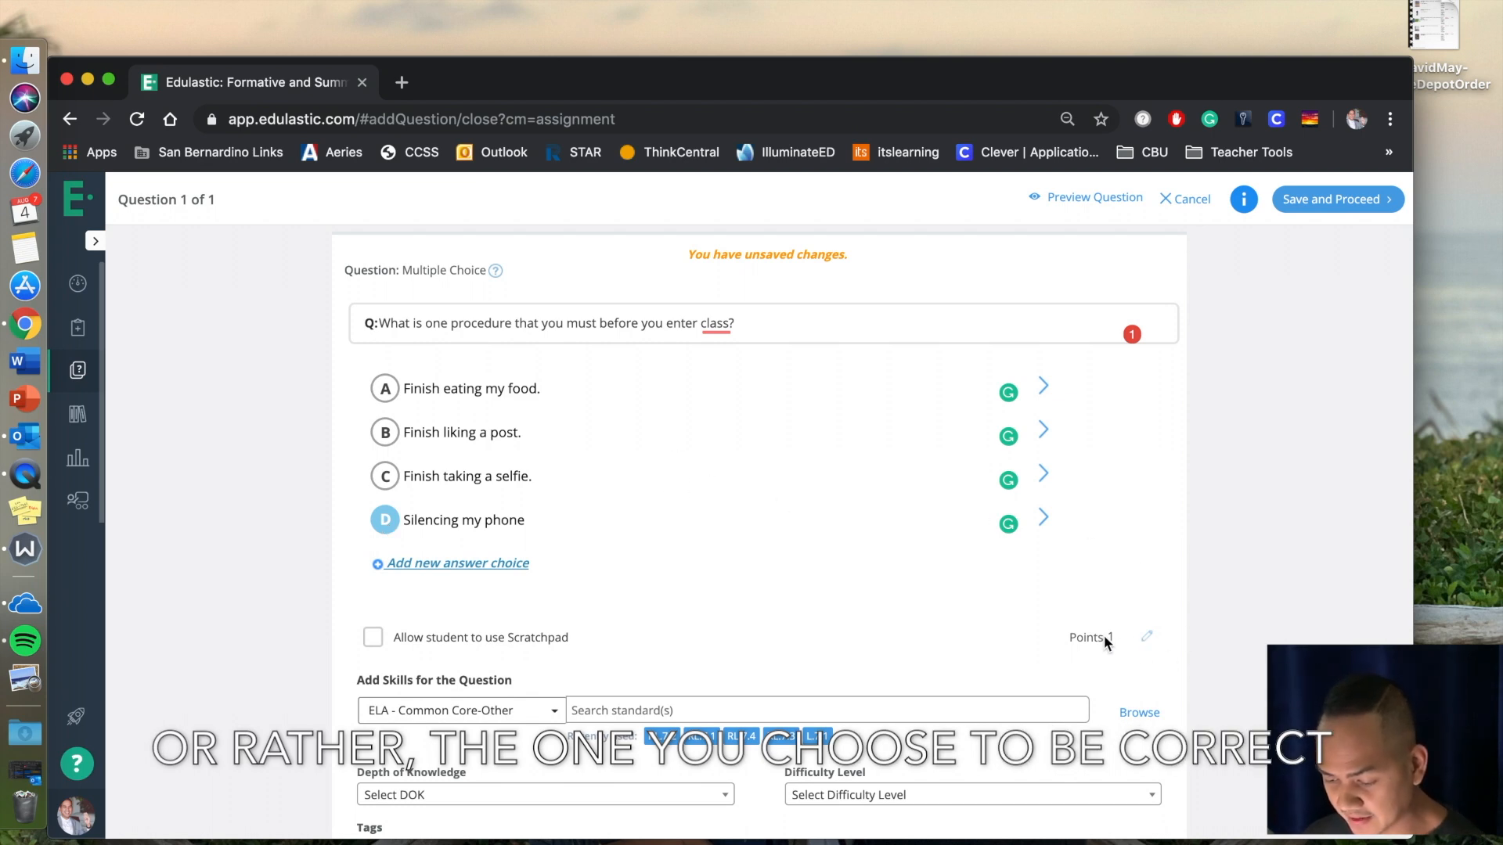
Set the question's point value to 5 and save it.
{"action": "left_click", "coordinate": [1146, 637]}
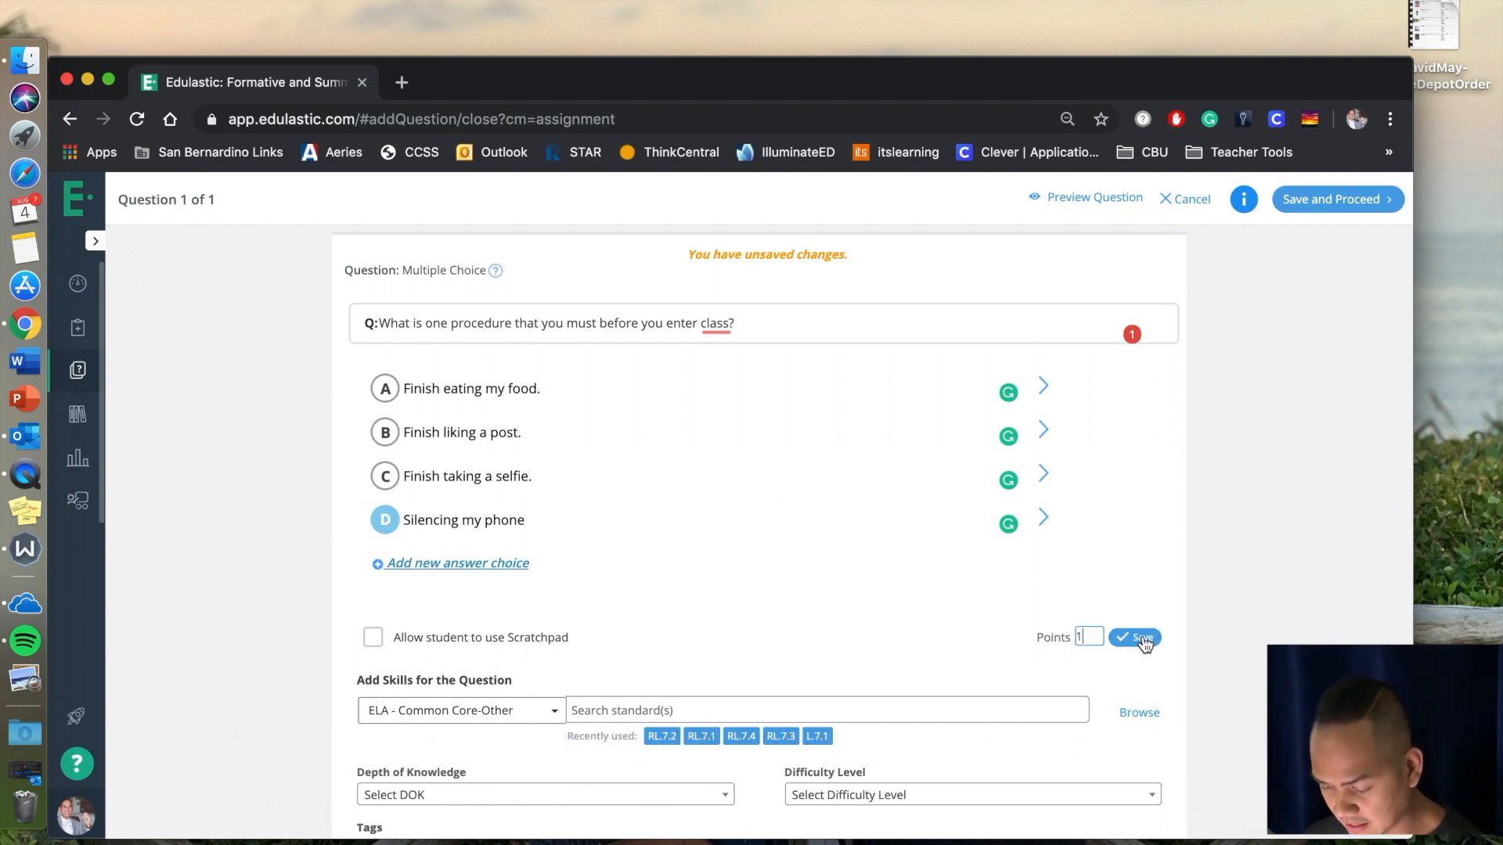
{"action": "type", "text": "5"}
{"action": "left_click", "coordinate": [1113, 638]}
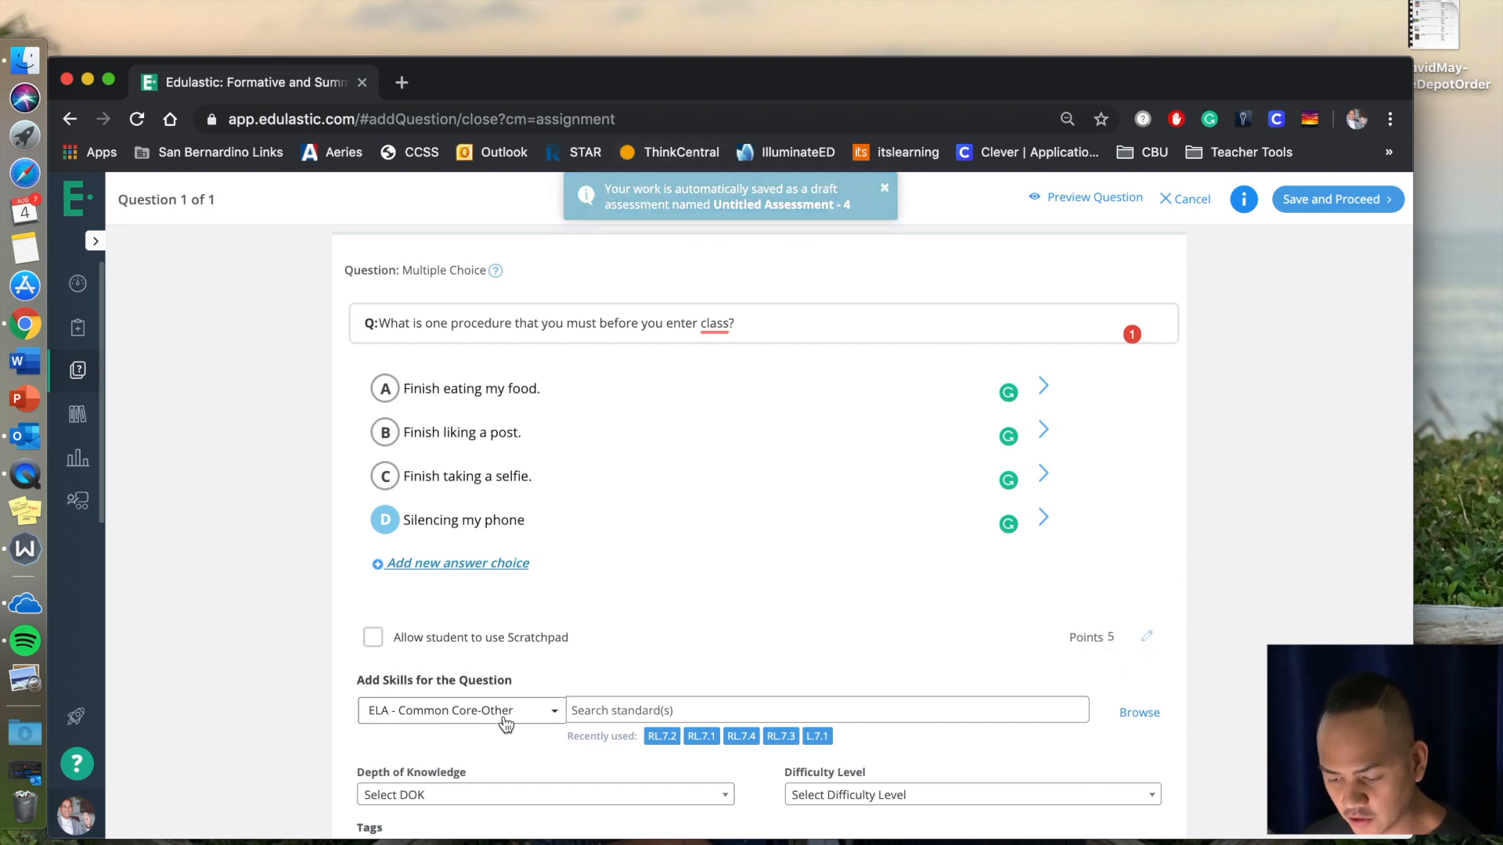
Browse the standards available for the question and set the grade to Grade 7.
{"action": "left_click", "coordinate": [635, 711]}
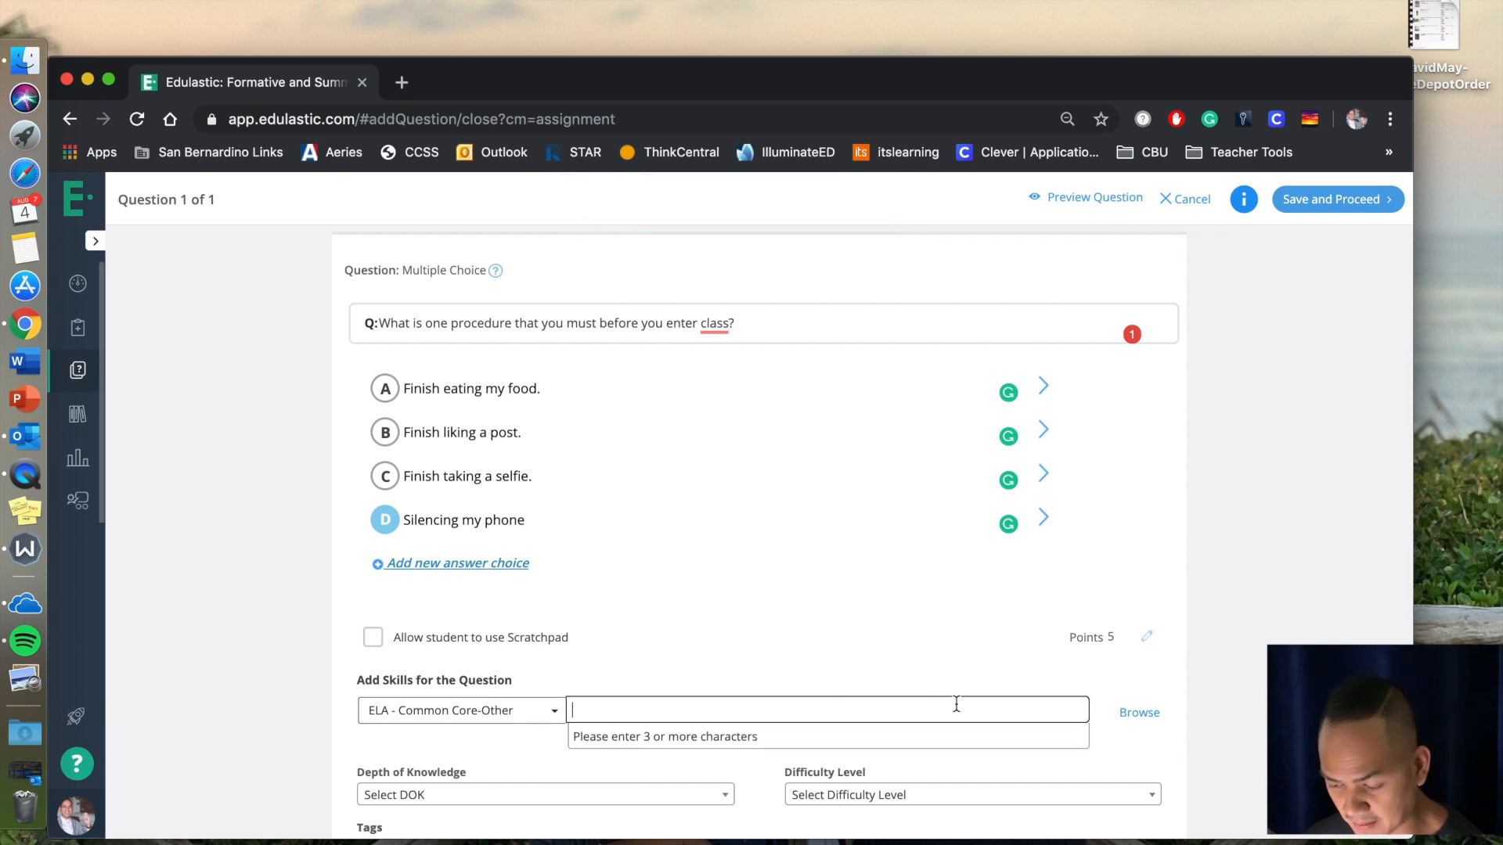
{"action": "left_click", "coordinate": [1139, 714]}
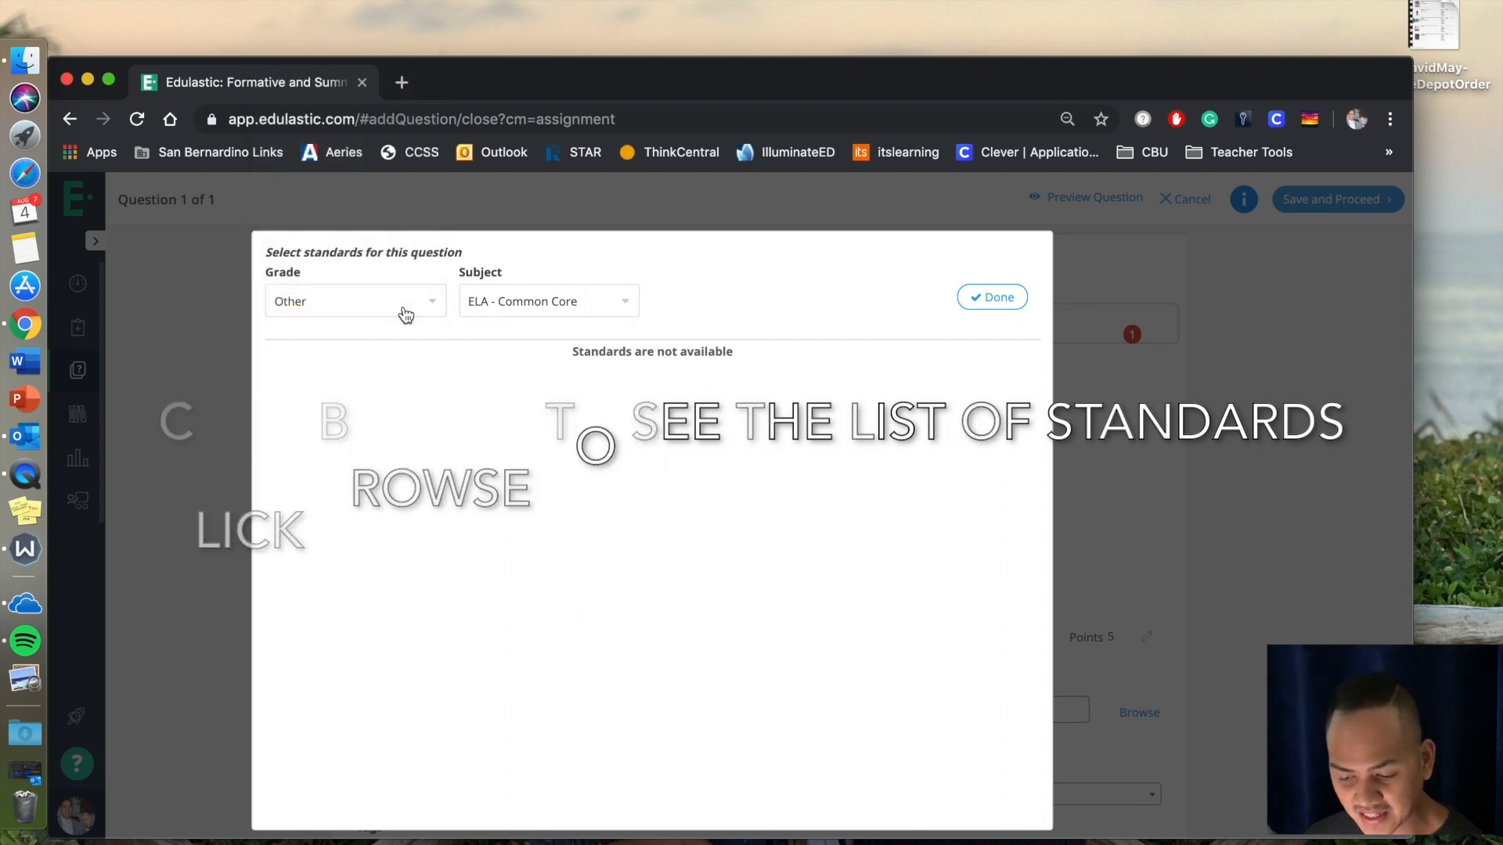
{"action": "left_click", "coordinate": [344, 307]}
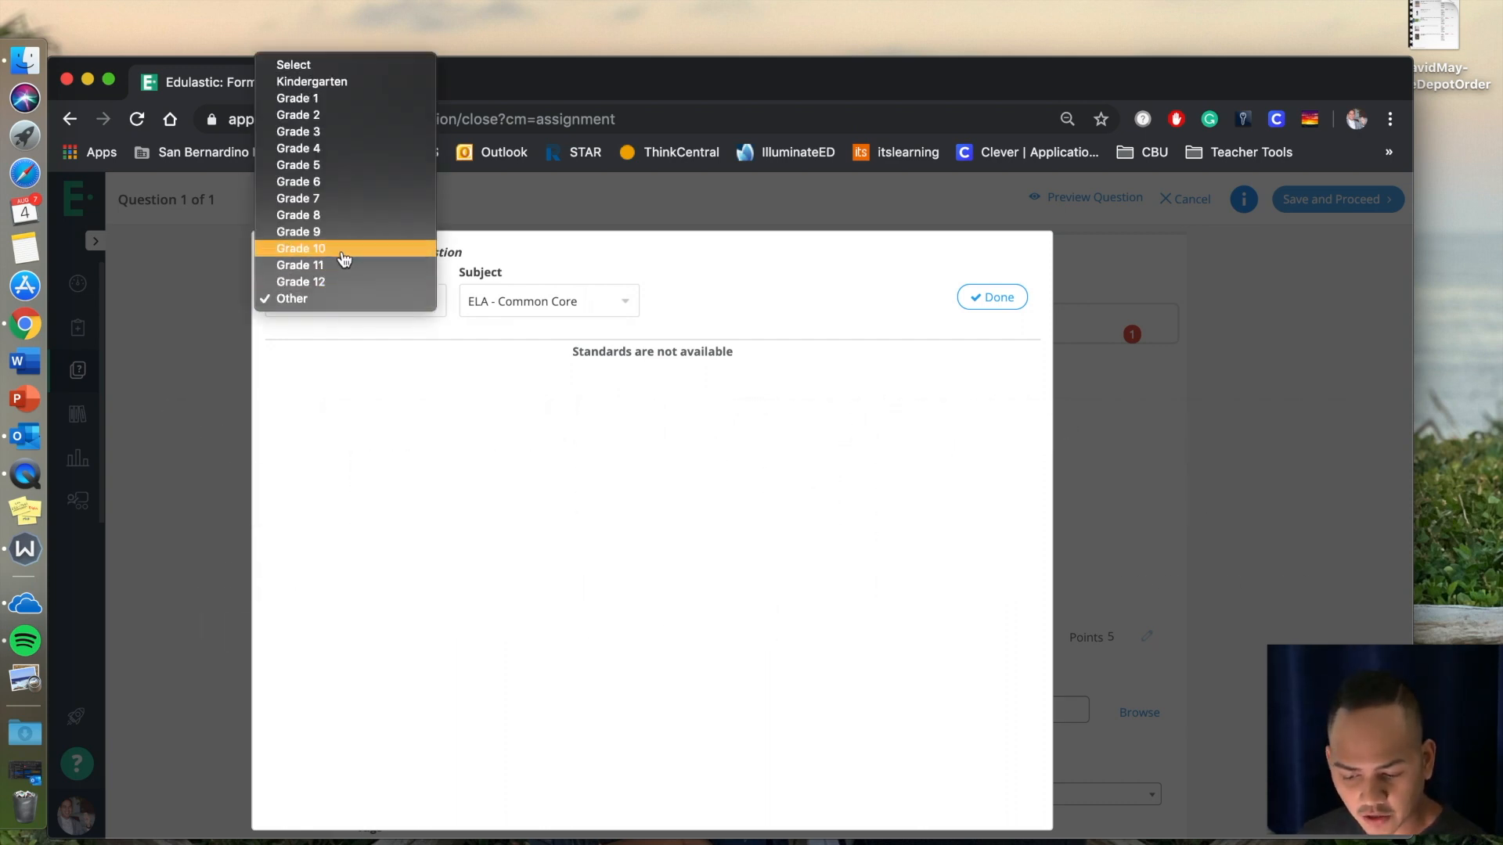
{"action": "left_click", "coordinate": [335, 205]}
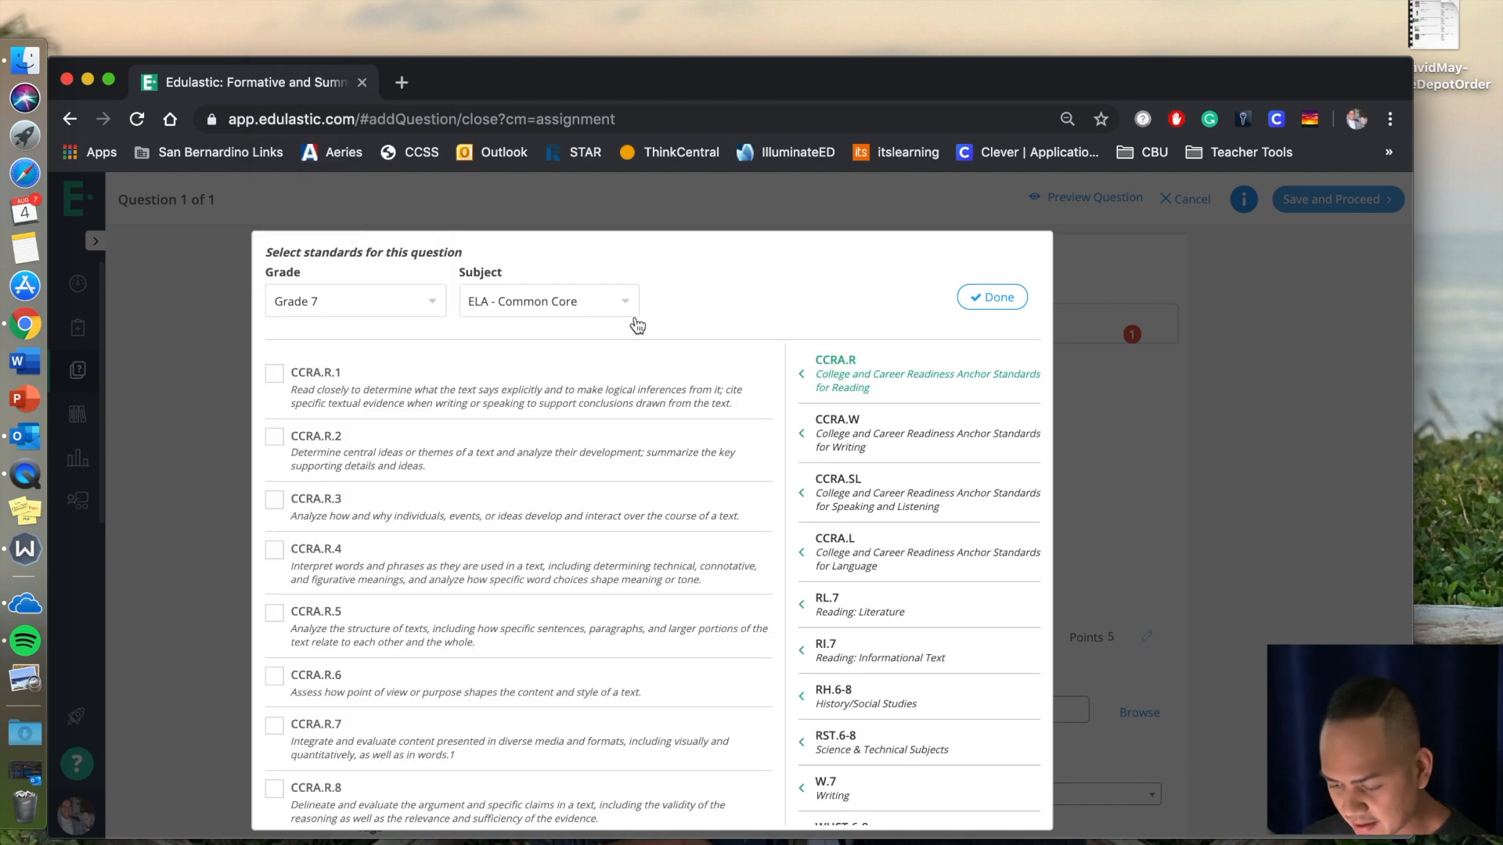
Select standards SL.7.1 and SL.7.2 from the SL.7 Speaking & Listening group for the question.
{"action": "scroll", "coordinate": [876, 575], "scroll_direction": "down", "scroll_amount": 1}
{"action": "scroll", "coordinate": [877, 575], "scroll_direction": "down", "scroll_amount": 2}
{"action": "scroll", "coordinate": [877, 575], "scroll_direction": "up", "scroll_amount": 2}
{"action": "scroll", "coordinate": [877, 576], "scroll_direction": "down", "scroll_amount": 2}
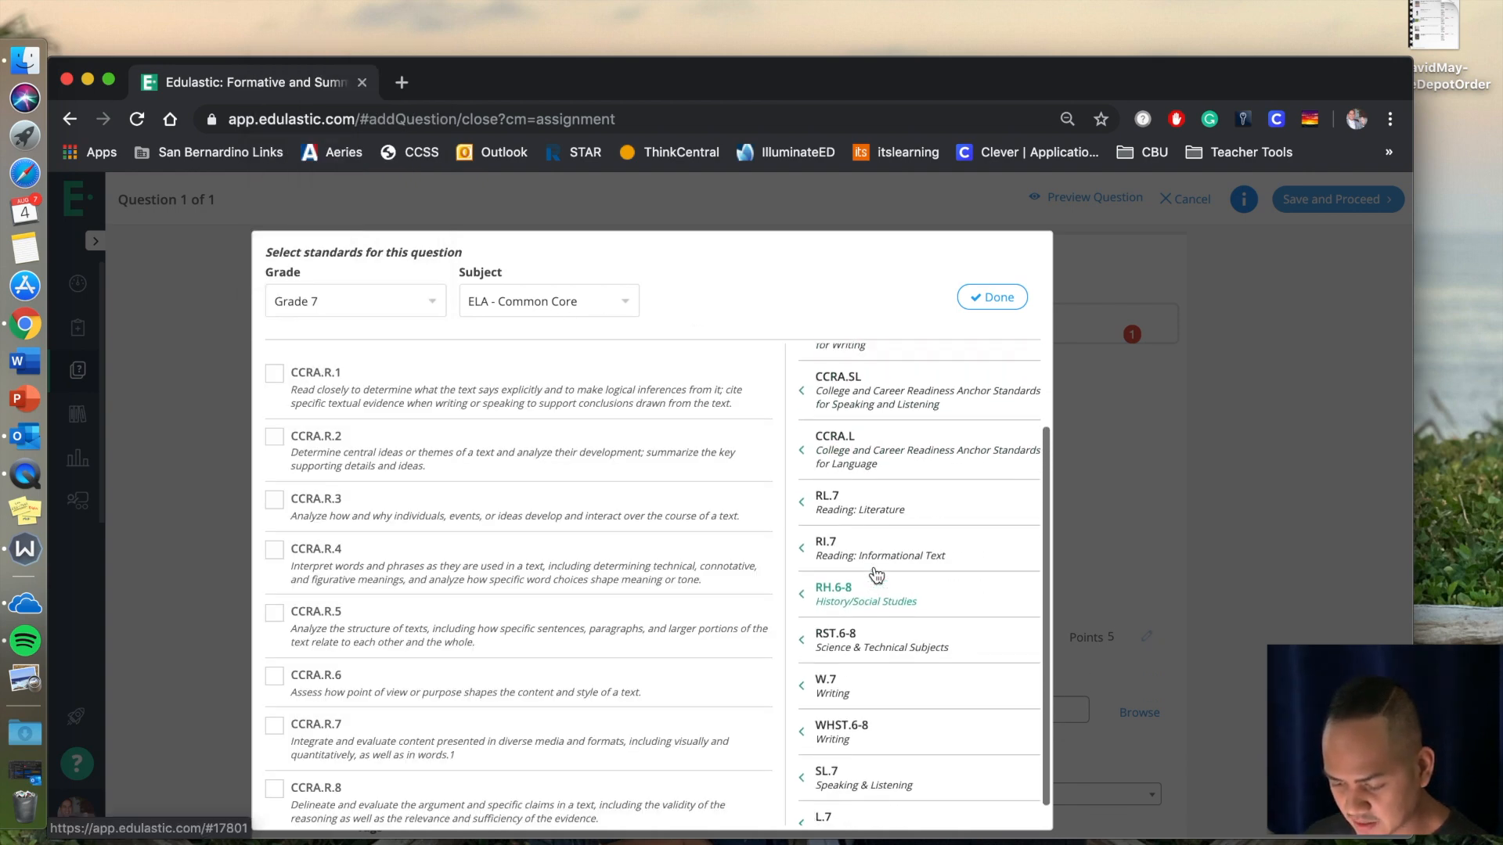
{"action": "left_click", "coordinate": [828, 758]}
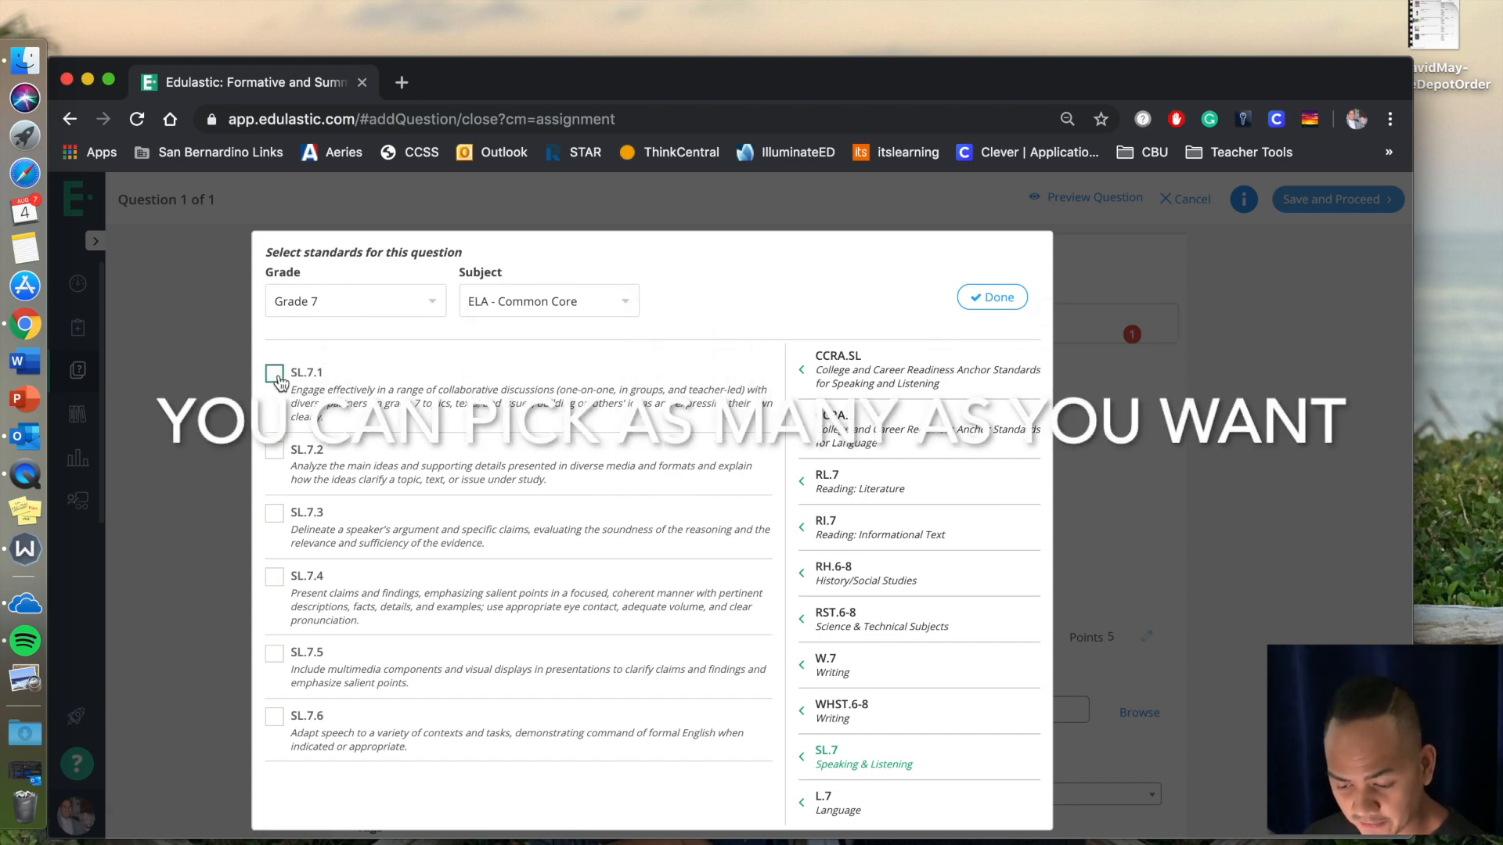
{"action": "left_click", "coordinate": [275, 454]}
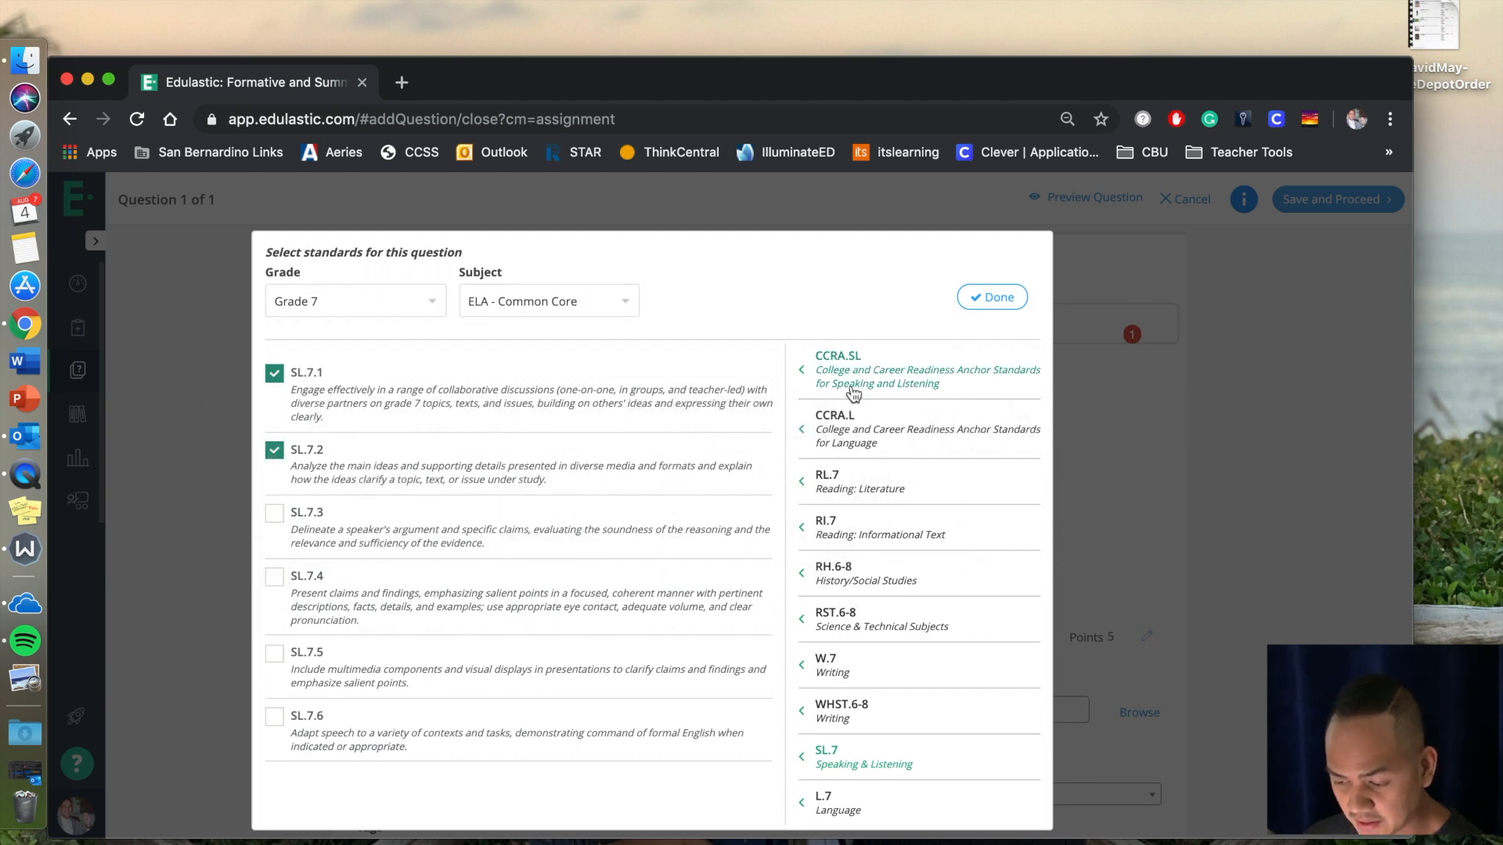
Confirm the selected standards and save the question, proceeding to the assessment's question review.
{"action": "left_click", "coordinate": [971, 302]}
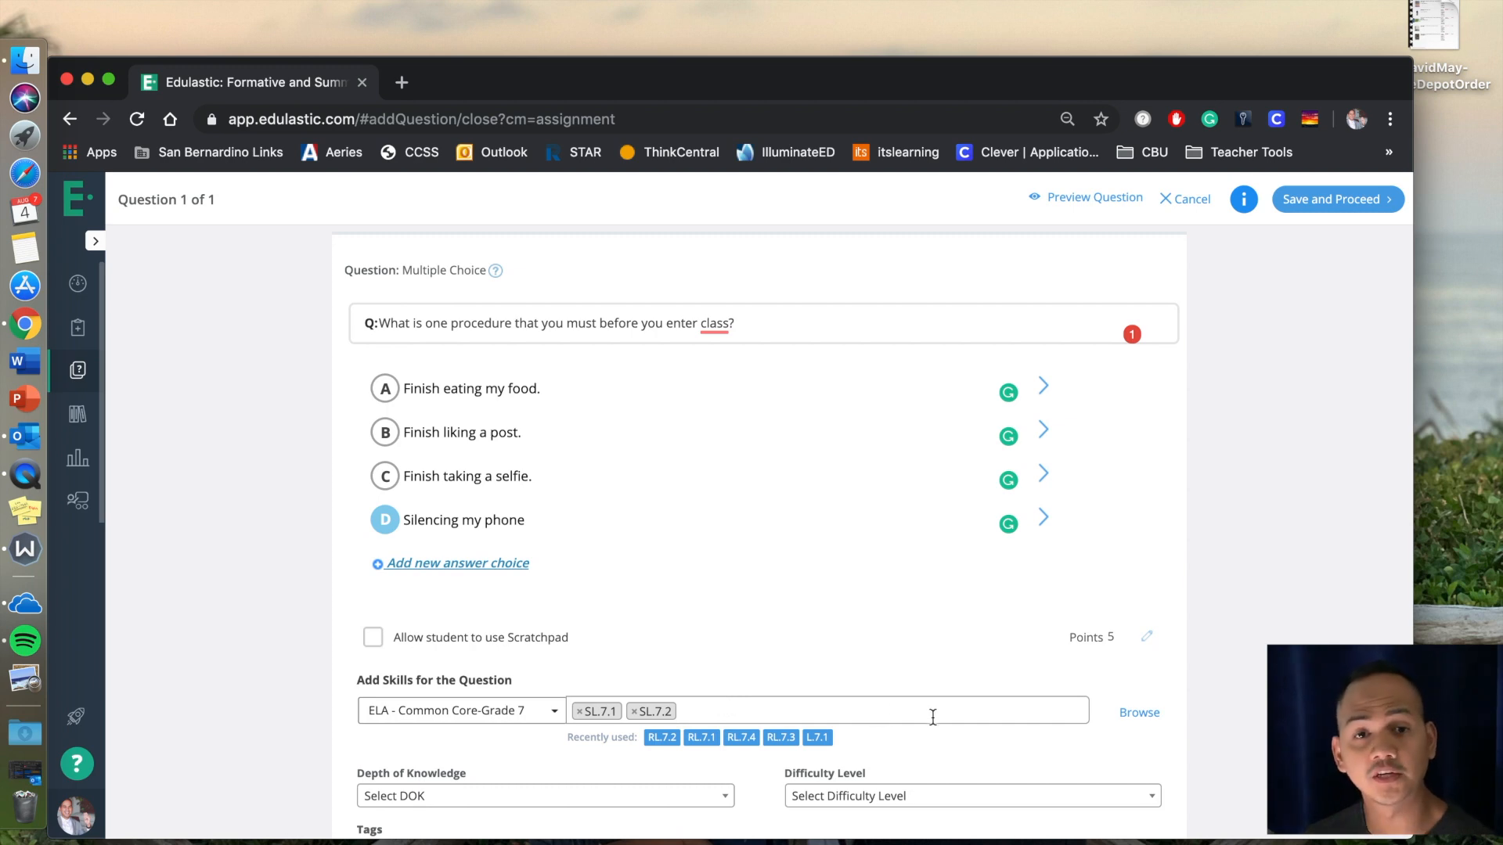
{"action": "left_click", "coordinate": [1322, 205]}
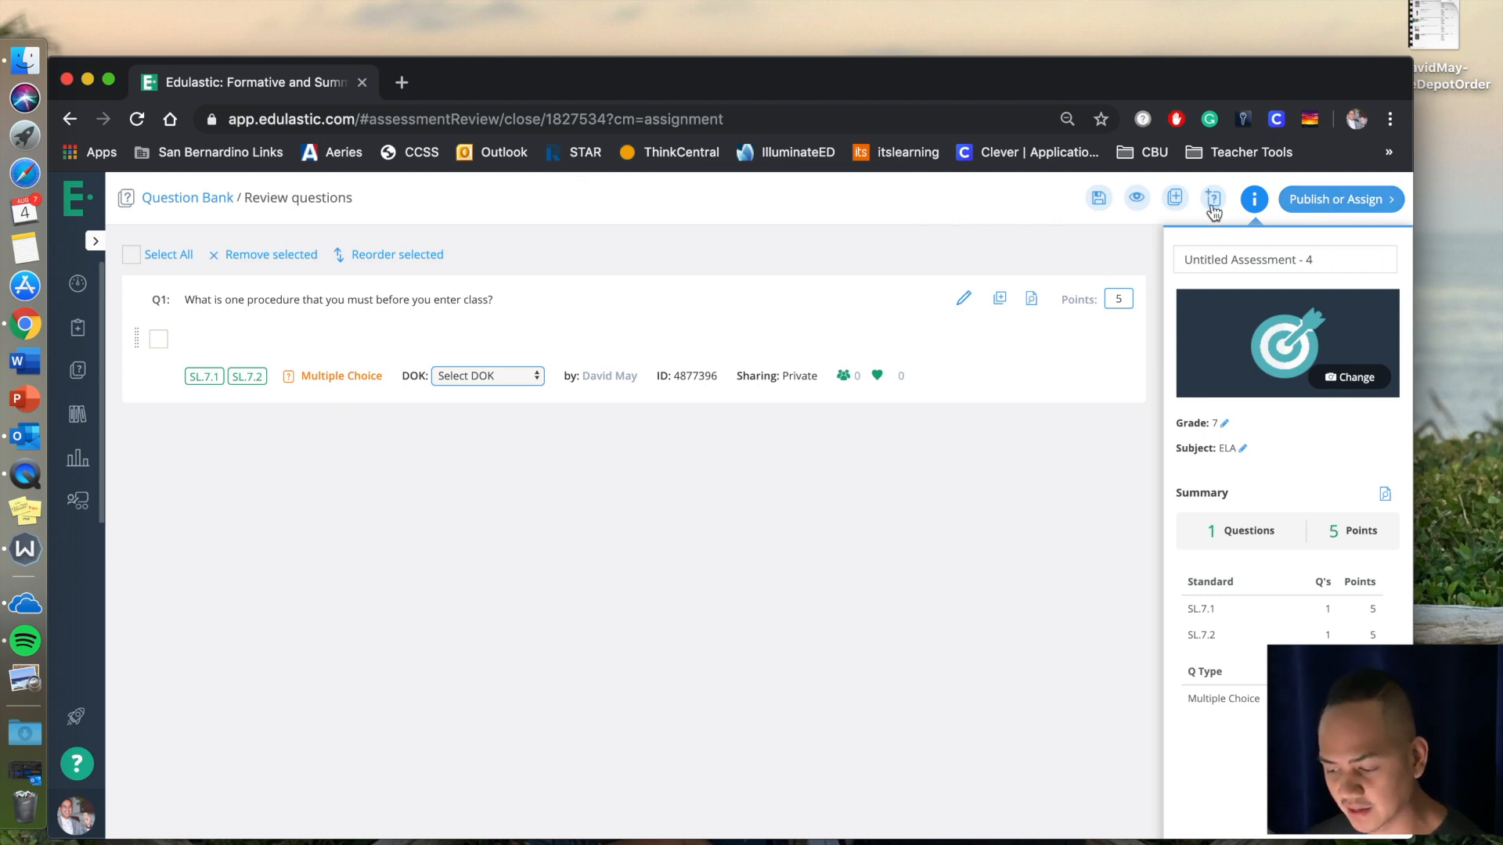
Browse the classic, math and ELA question types and add a Passage Based question to the assessment.
{"action": "left_click", "coordinate": [1213, 201]}
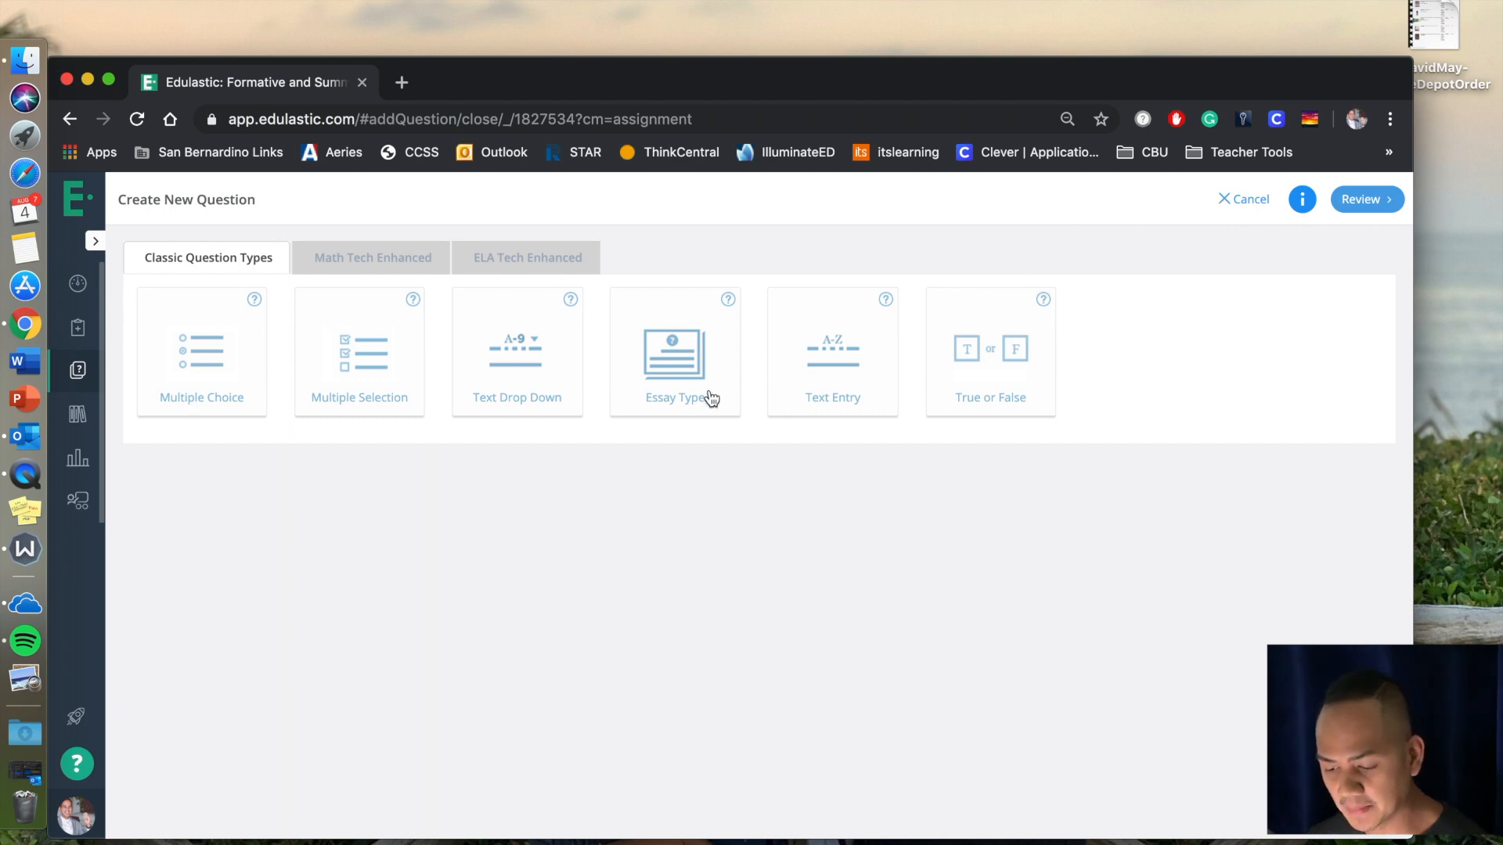
{"action": "left_click", "coordinate": [496, 255]}
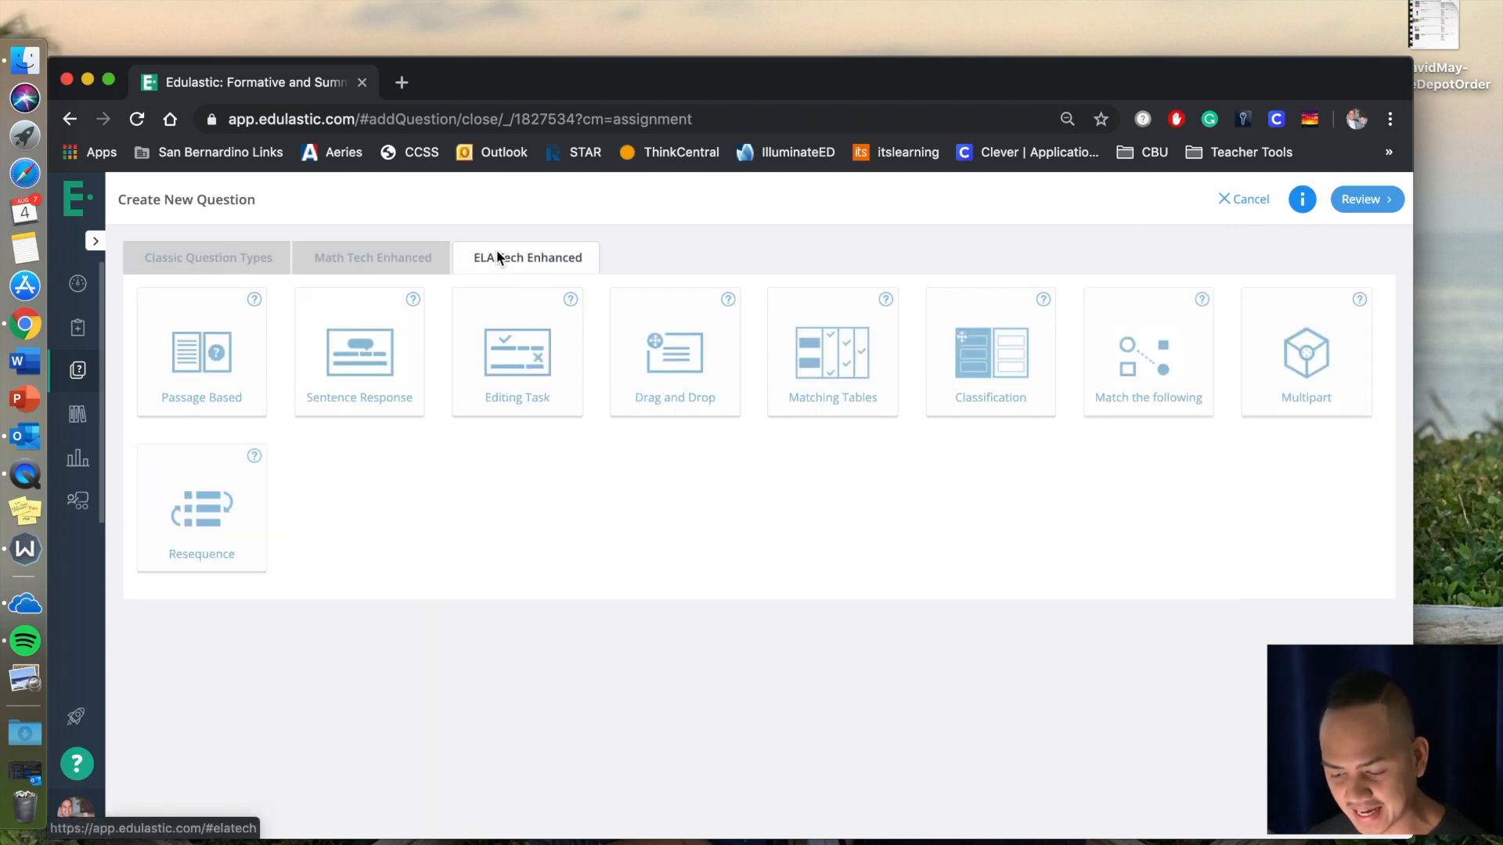
{"action": "left_click", "coordinate": [252, 257]}
{"action": "left_click", "coordinate": [332, 257]}
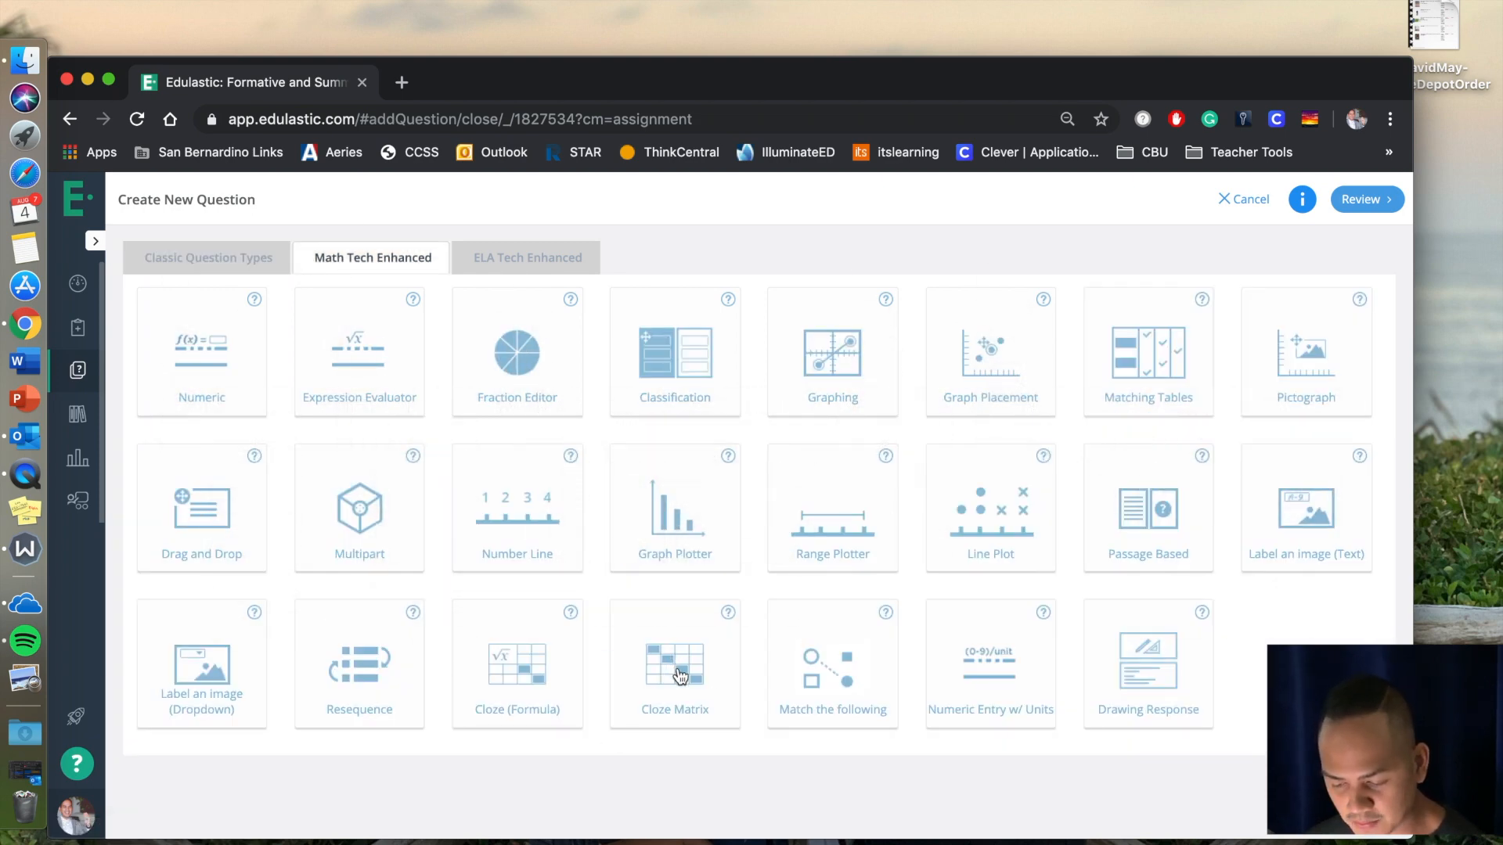
{"action": "left_click", "coordinate": [554, 258]}
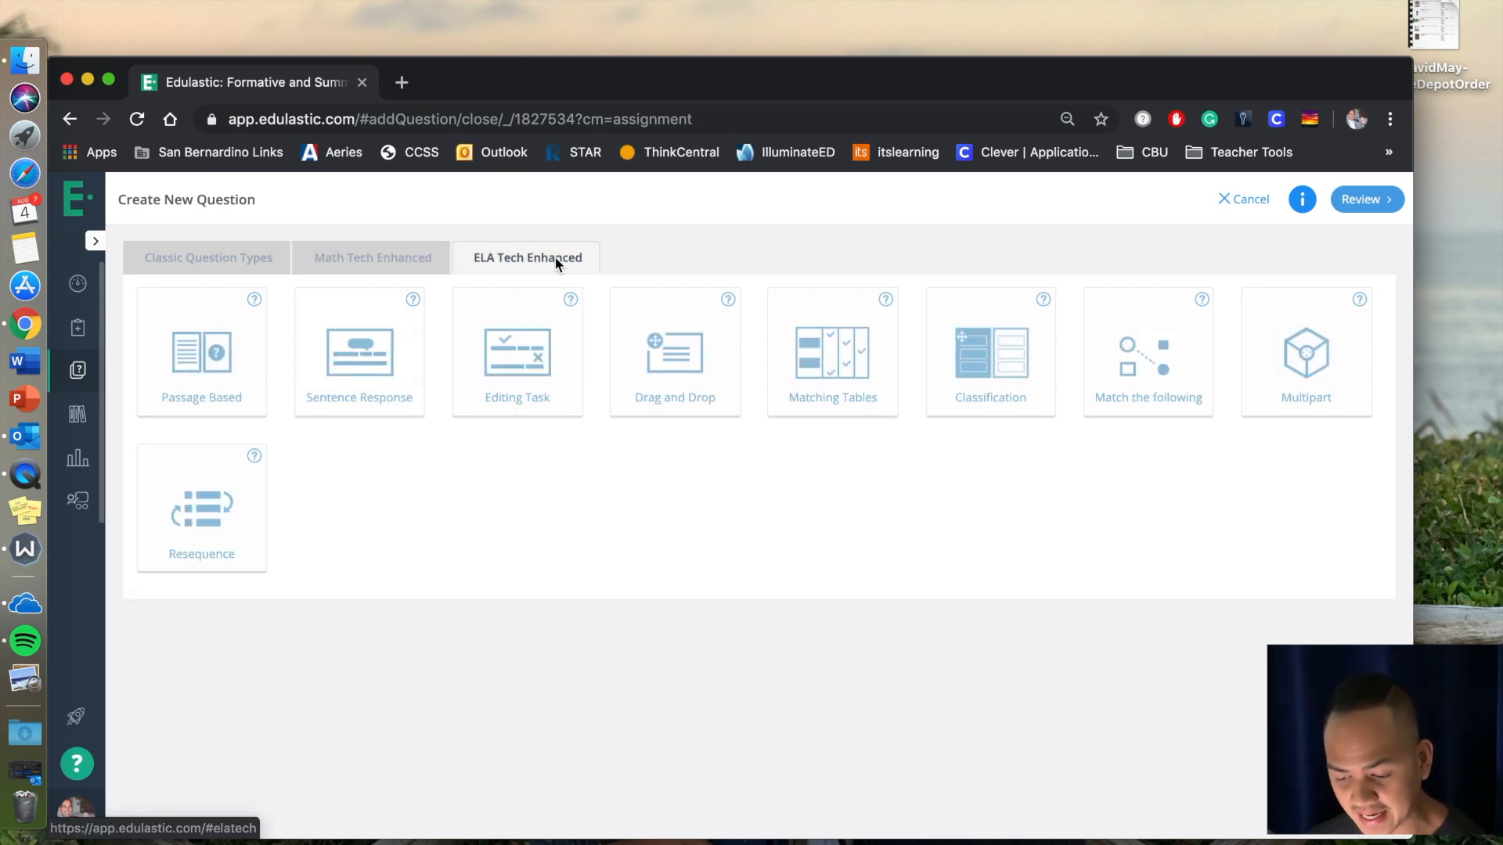
{"action": "left_click", "coordinate": [242, 359]}
Enter "Read the story and answer the following questions:" as the passage question's instructions.
{"action": "left_click", "coordinate": [468, 388]}
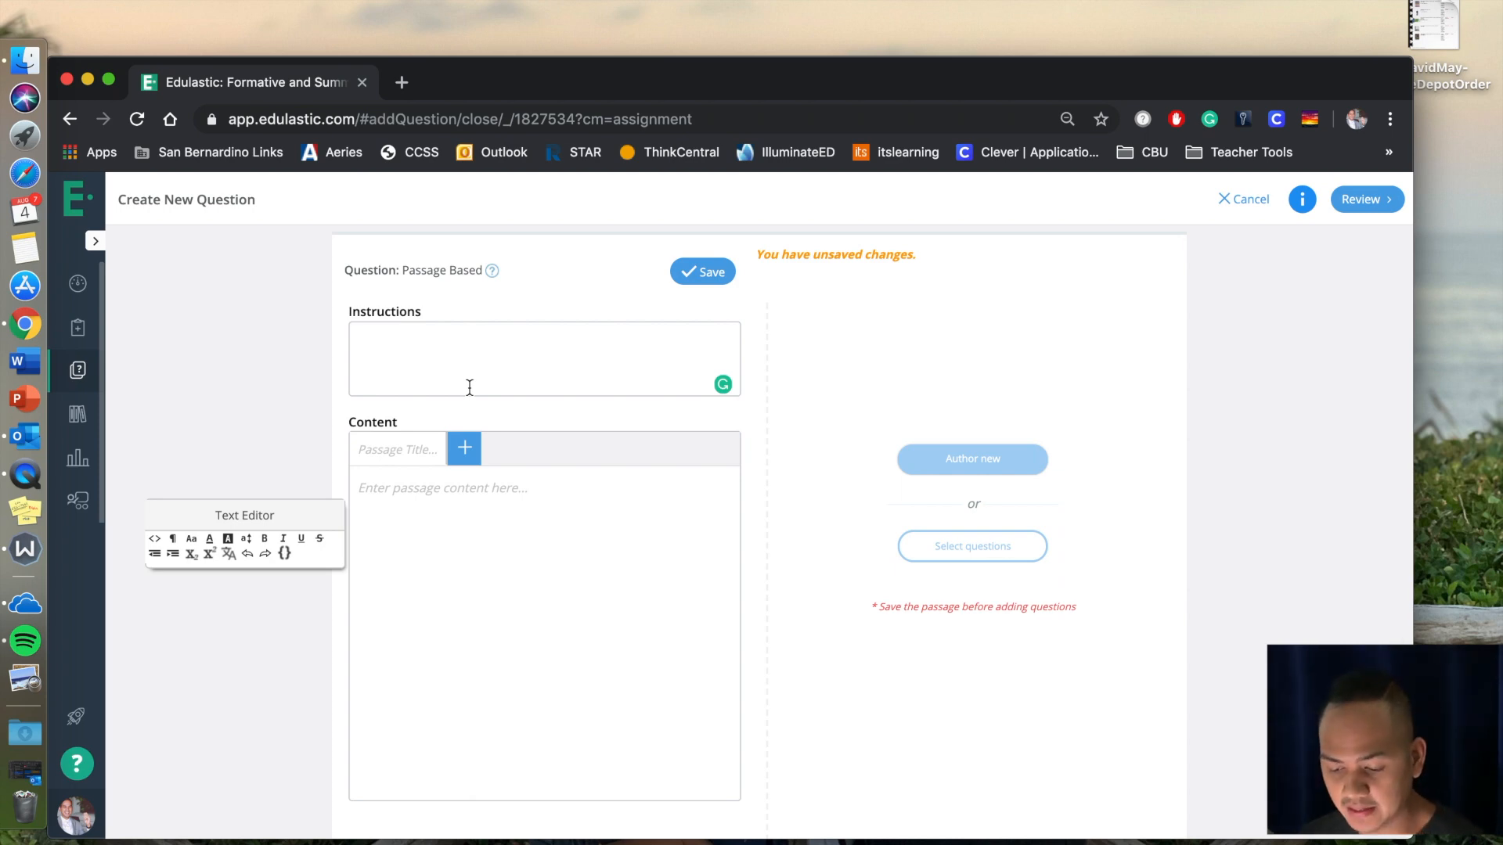
{"action": "type", "text": "Read the story and answer"}
{"action": "type", "text": " teh following questions:"}
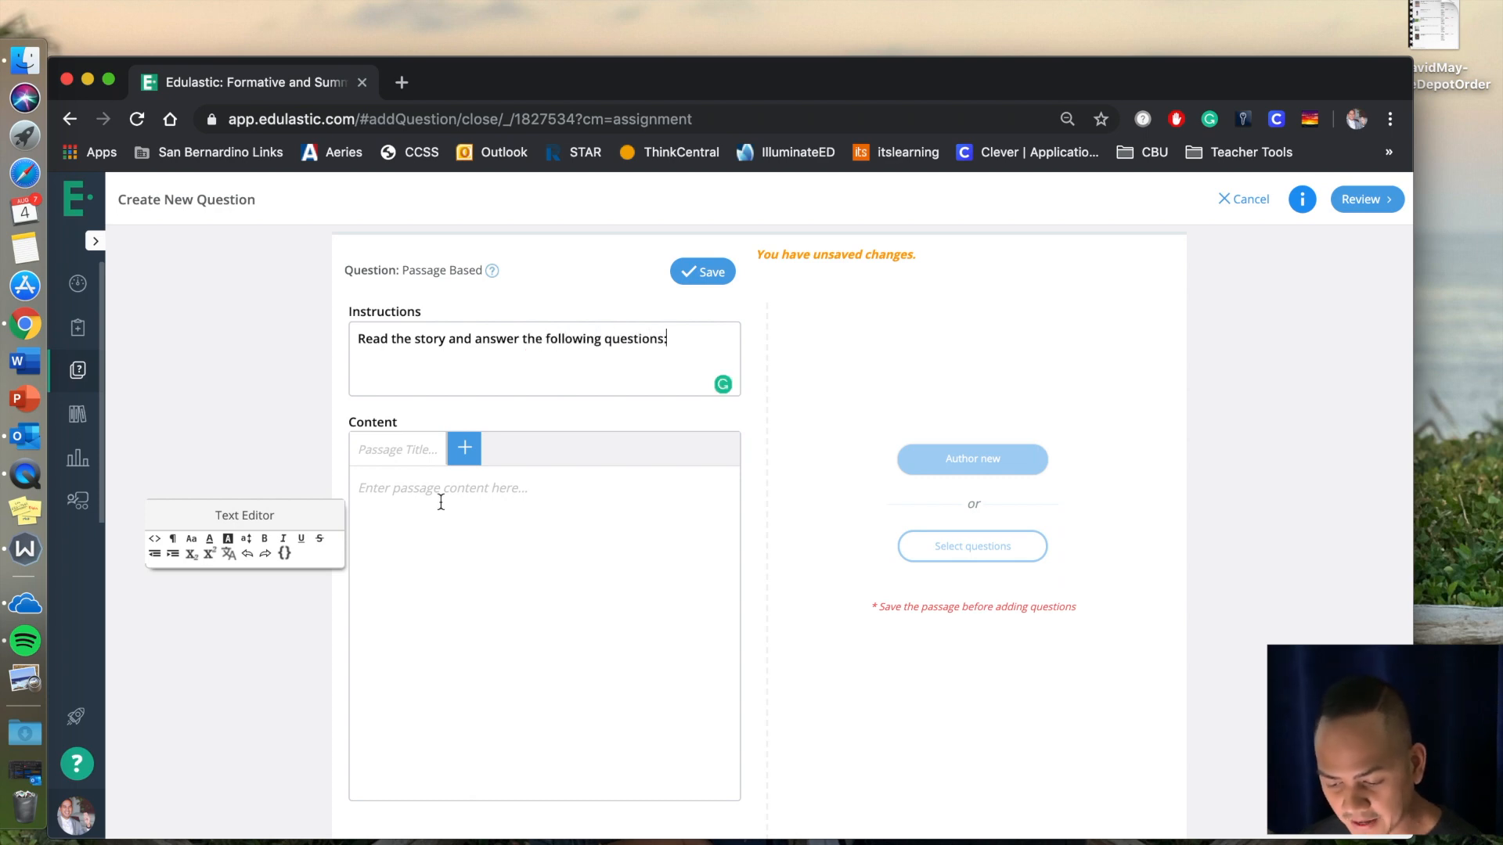
Title the passage "Typical Classroom Behavior".
{"action": "left_click", "coordinate": [416, 448]}
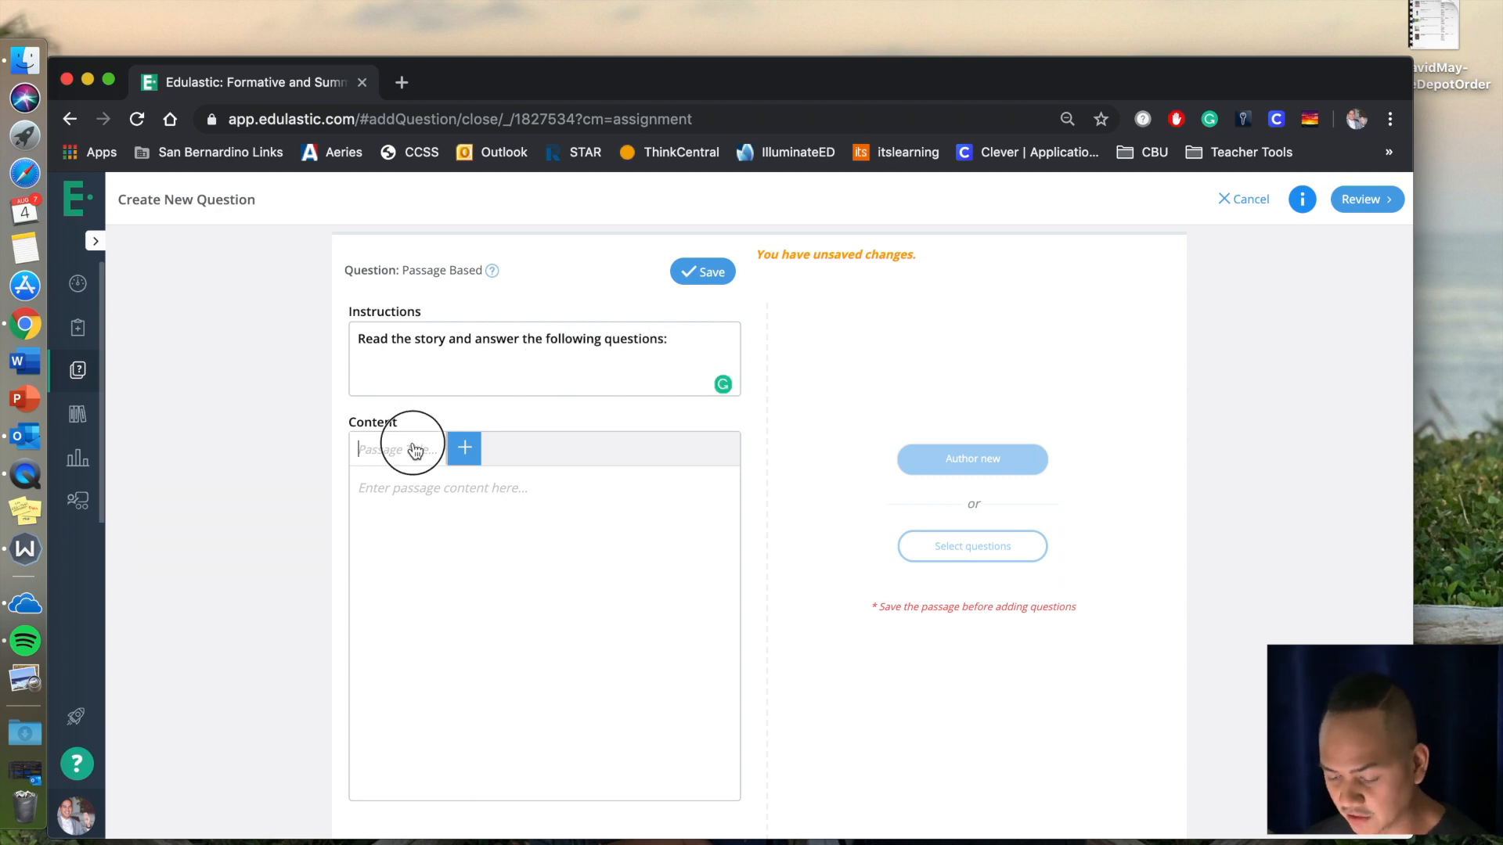
{"action": "type", "text": "Typical Classroom Beavh"}
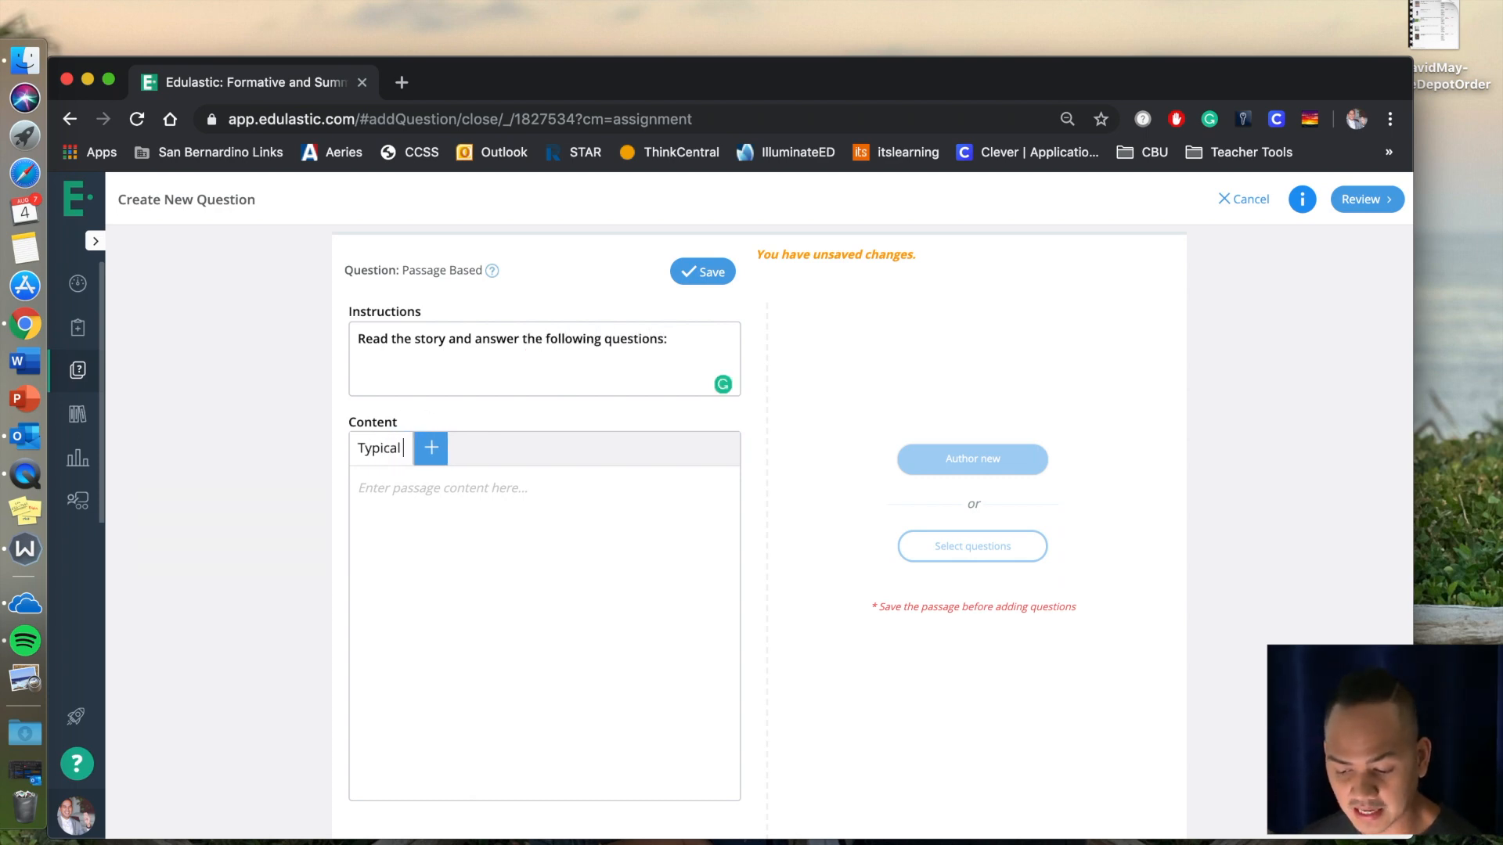
{"action": "key", "text": "BackSpace"}
{"action": "key", "text": "BackSpace"}
{"action": "key", "text": "BackSpace"}
{"action": "type", "text": "havior"}
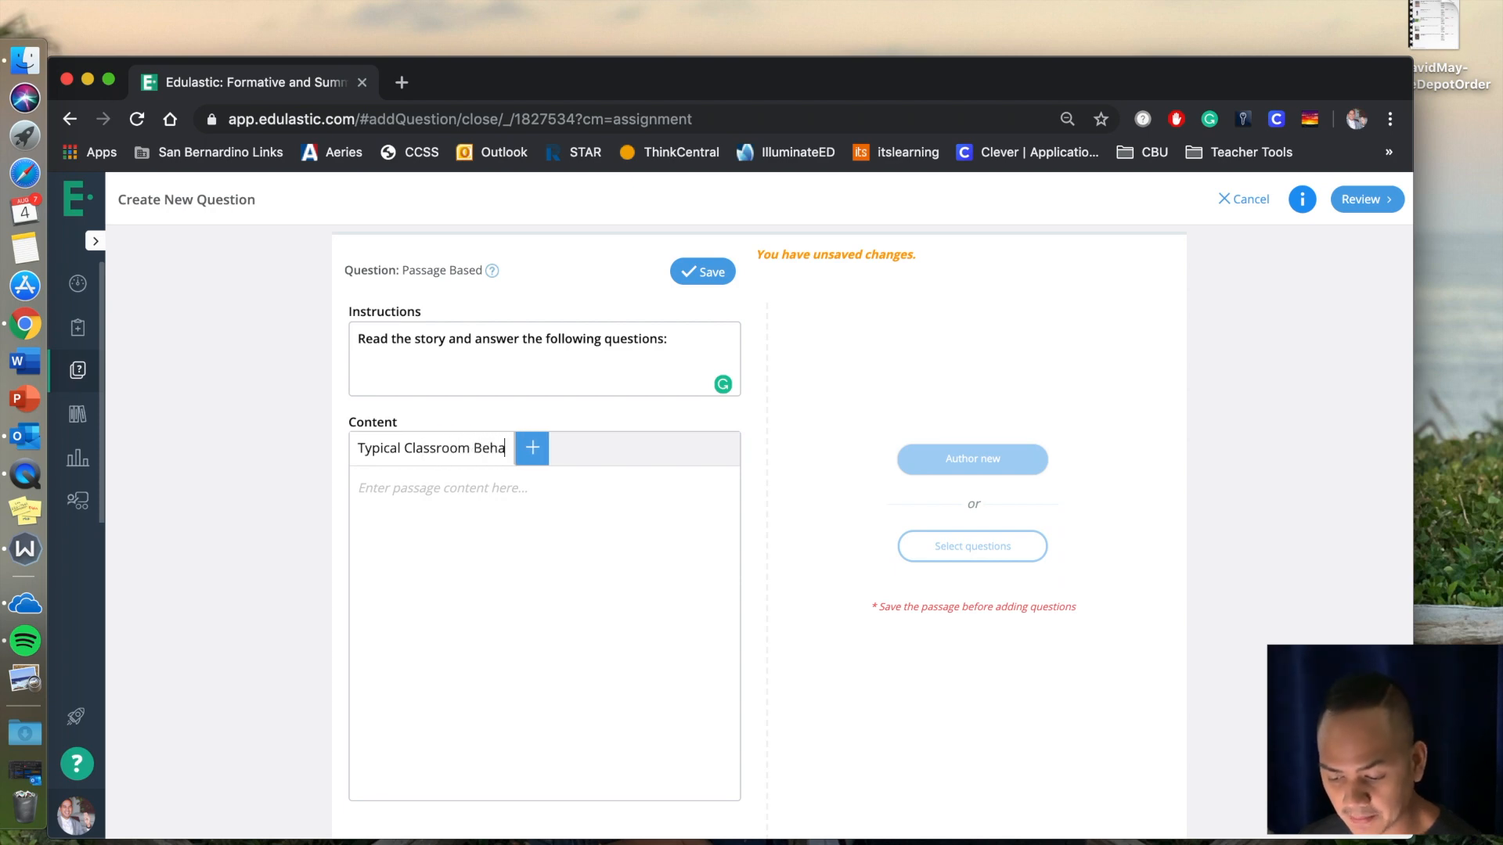
Write a passage about a student who arrives late without a pencil and snatches one from the teacher's desk, and save it.
{"action": "left_click", "coordinate": [385, 569]}
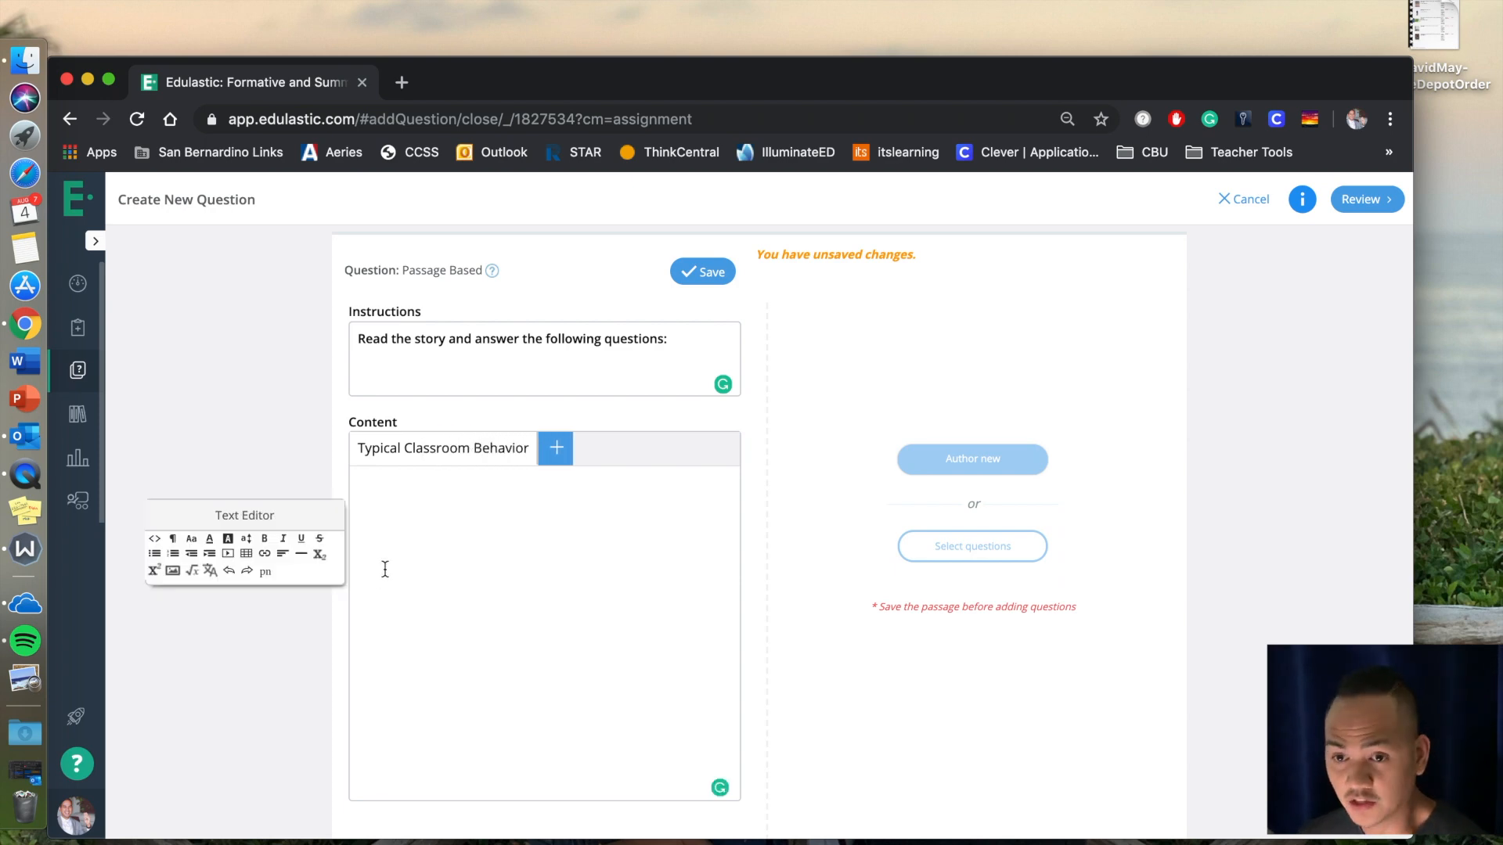
{"action": "type", "text": "Juan went to the classroom late. He realized he lost his pencil on the way. Before even asking the instructor, Juan jumped up from his chair and snatched a pencil out of the cup of pencils on the teach"}
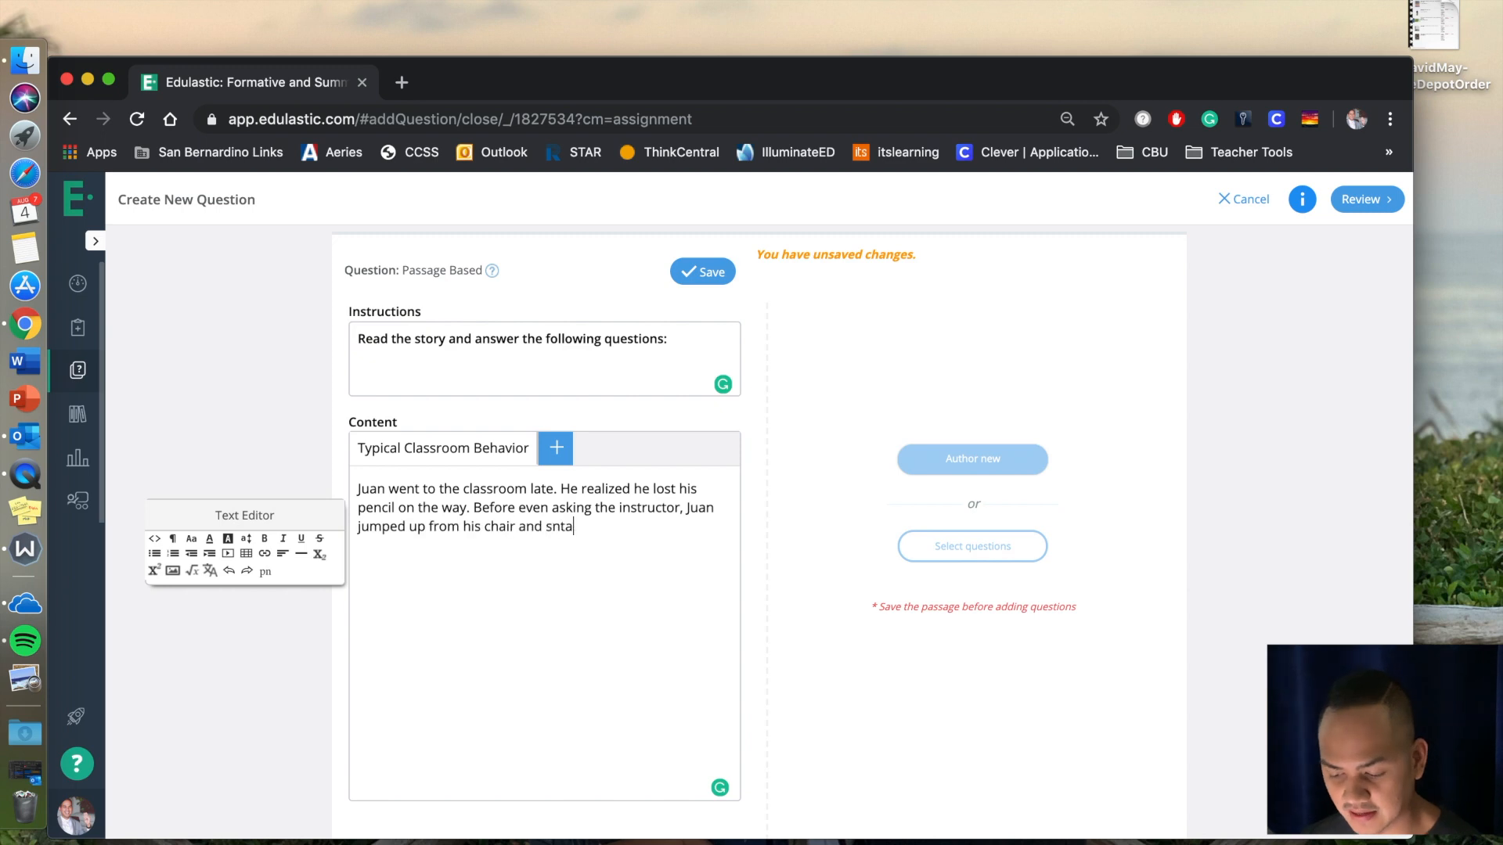
{"action": "type", "text": "er's desk."}
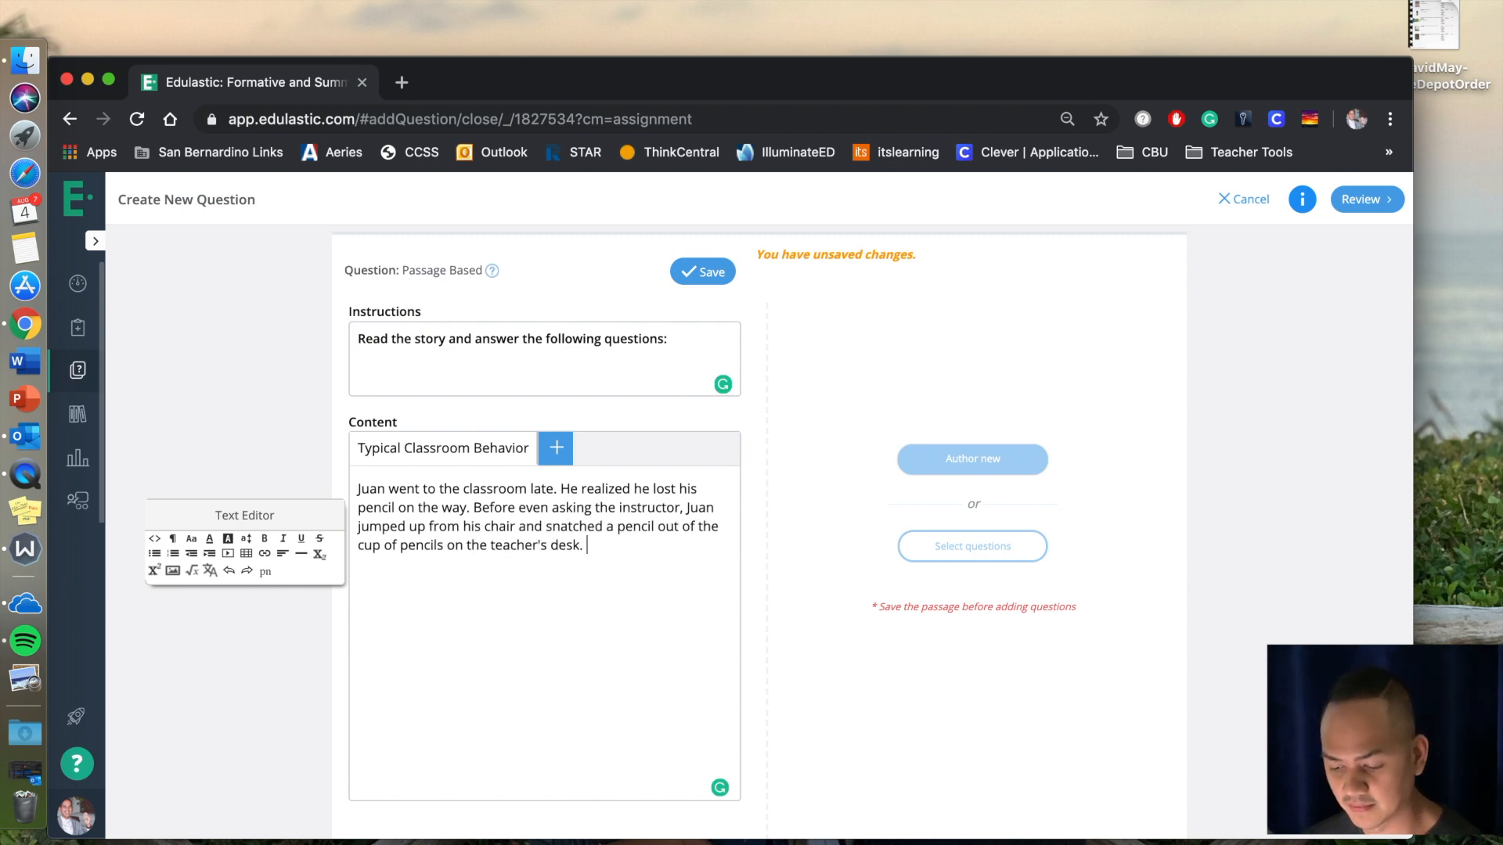
{"action": "left_click", "coordinate": [709, 276]}
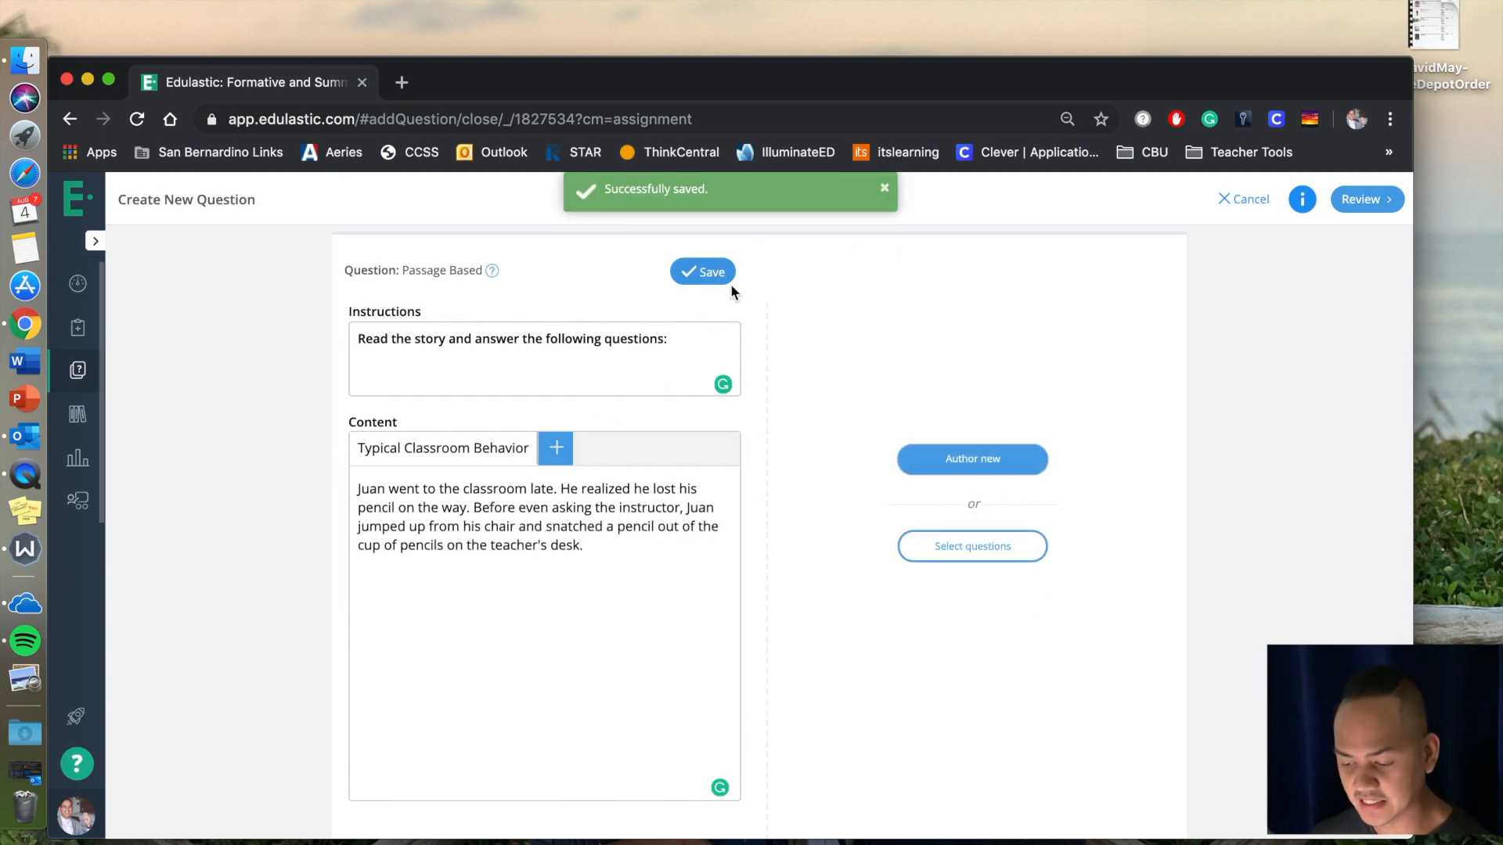
Author a Multiple Choice question for the passage asking for the student's first offense, with "He was late" as choice A.
{"action": "left_click", "coordinate": [988, 460]}
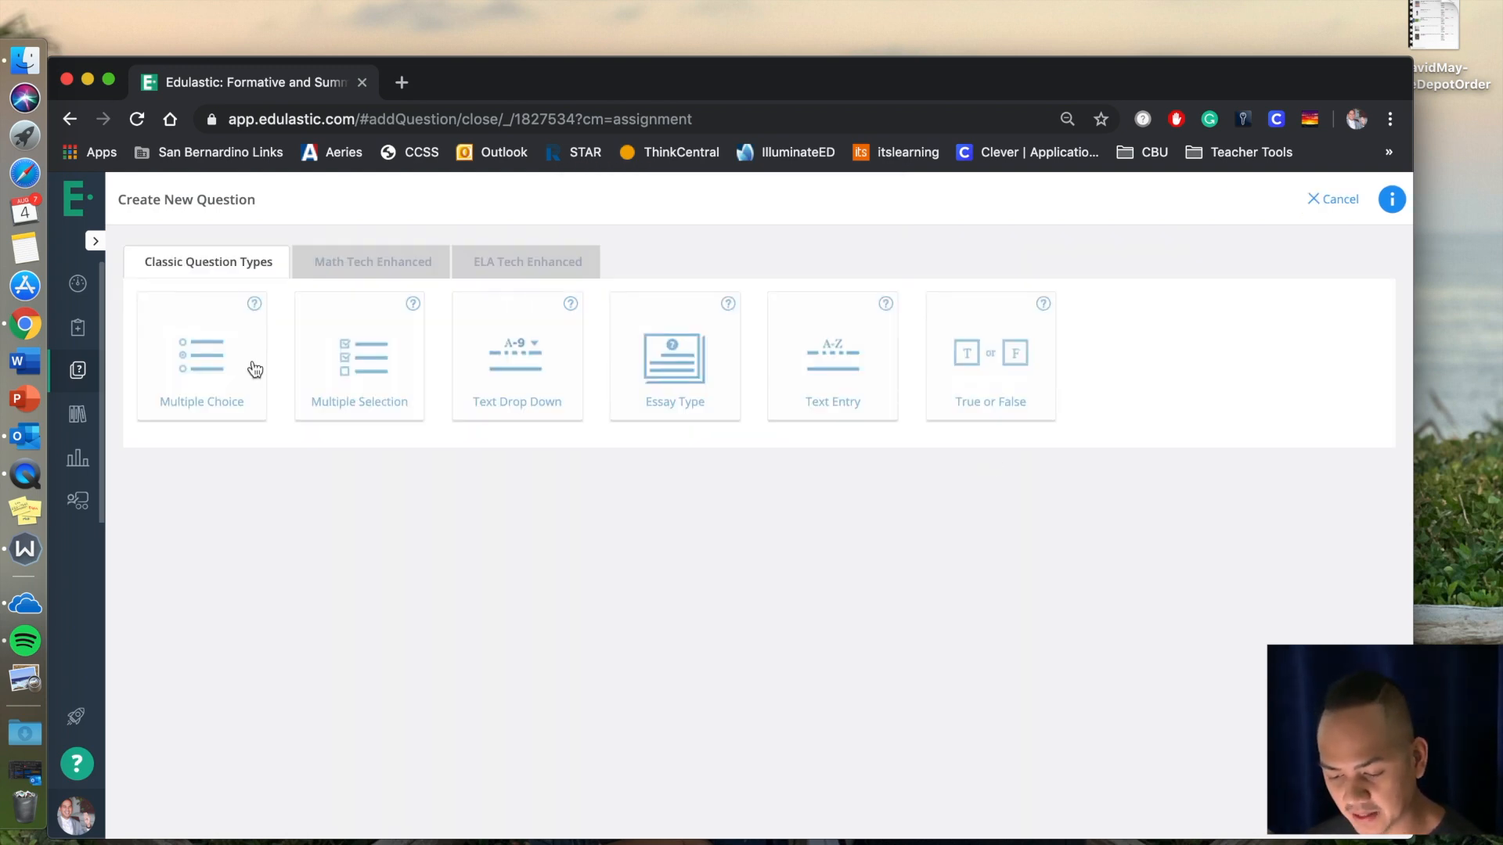
{"action": "left_click", "coordinate": [255, 370]}
{"action": "left_click", "coordinate": [537, 325]}
{"action": "type", "text": "What Juan's first offense?"}
{"action": "type", "text": "He was late"}
Enter choices "He did not have a pencil", "He stole from the teacher" and "He was a disruption", and mark A as correct.
{"action": "key", "text": "Tab"}
{"action": "type", "text": "He did not have a pencil"}
{"action": "key", "text": "Tab"}
{"action": "type", "text": "He stole "}
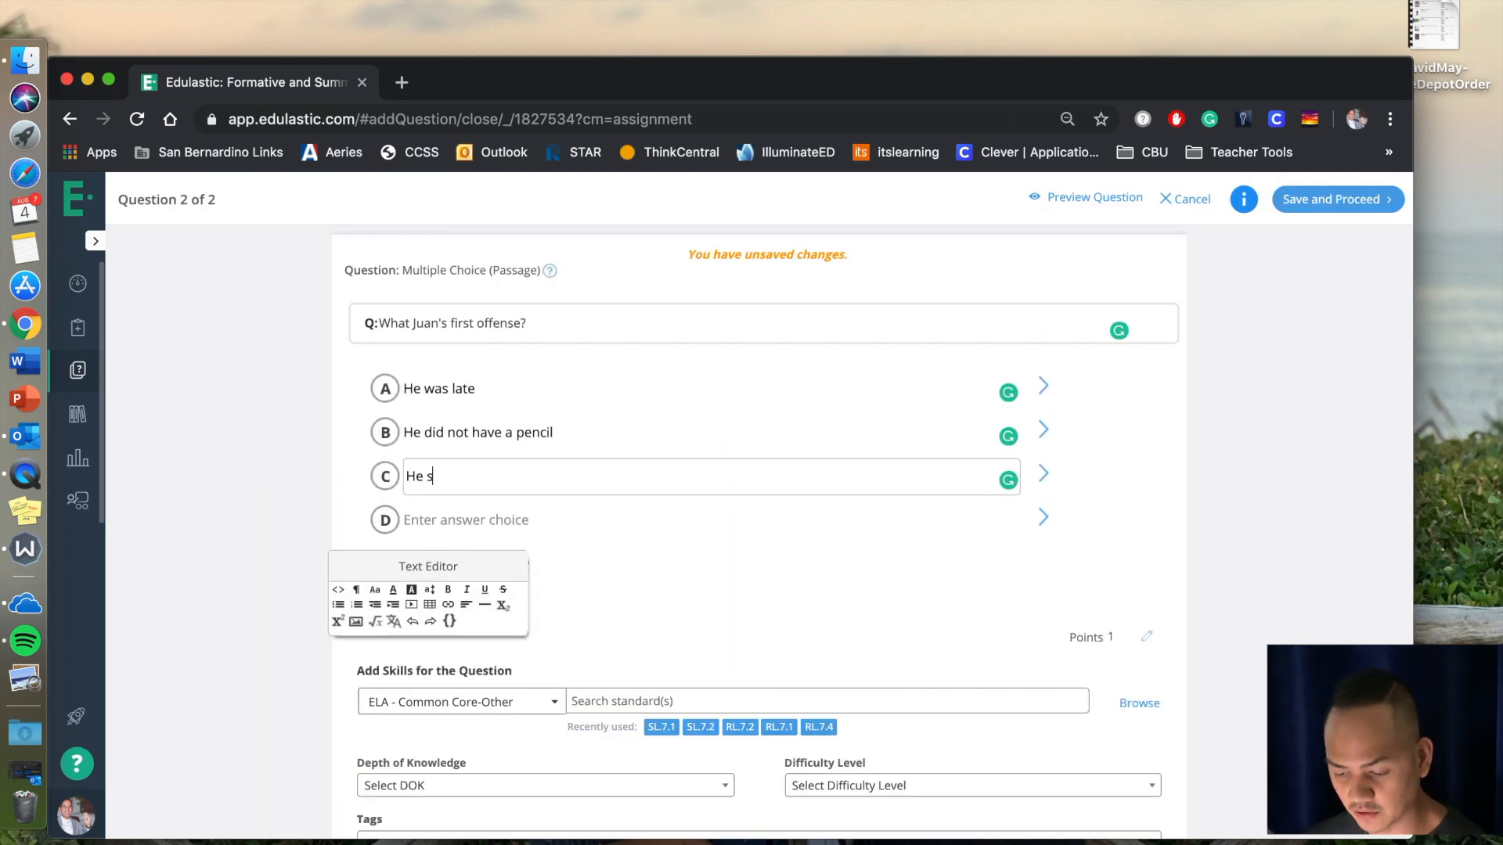
{"action": "type", "text": "from"}
{"action": "type", "text": "the"}
{"action": "type", "text": "on"}
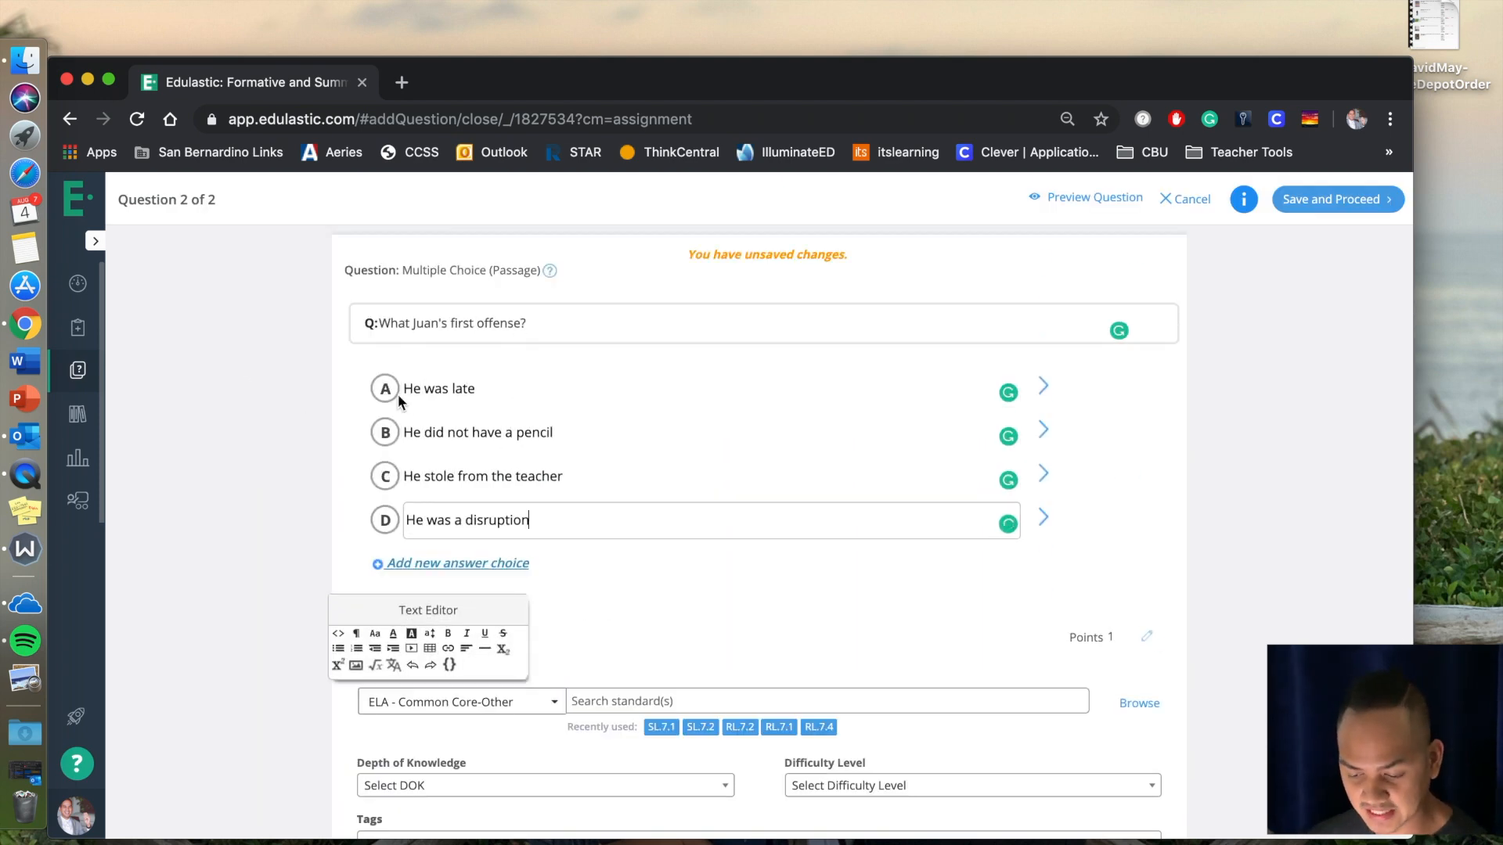
{"action": "left_click", "coordinate": [389, 391]}
Apply standards SL.7.1 and SL.7.2 to the passage's question and set its point value to 5.
{"action": "left_click", "coordinate": [661, 728]}
{"action": "left_click", "coordinate": [701, 727]}
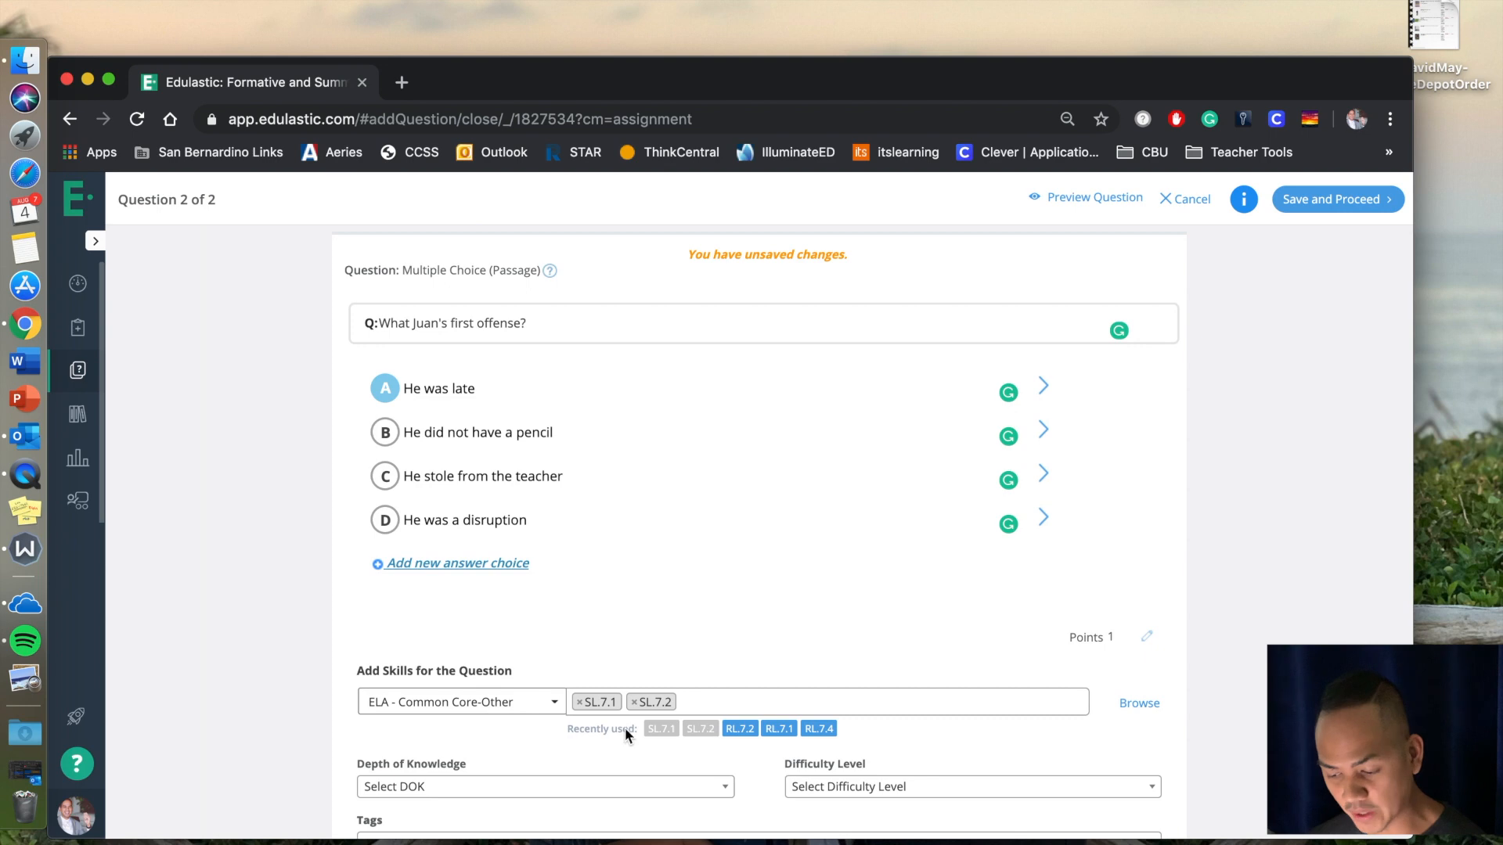
{"action": "left_click", "coordinate": [1147, 636]}
{"action": "type", "text": "5"}
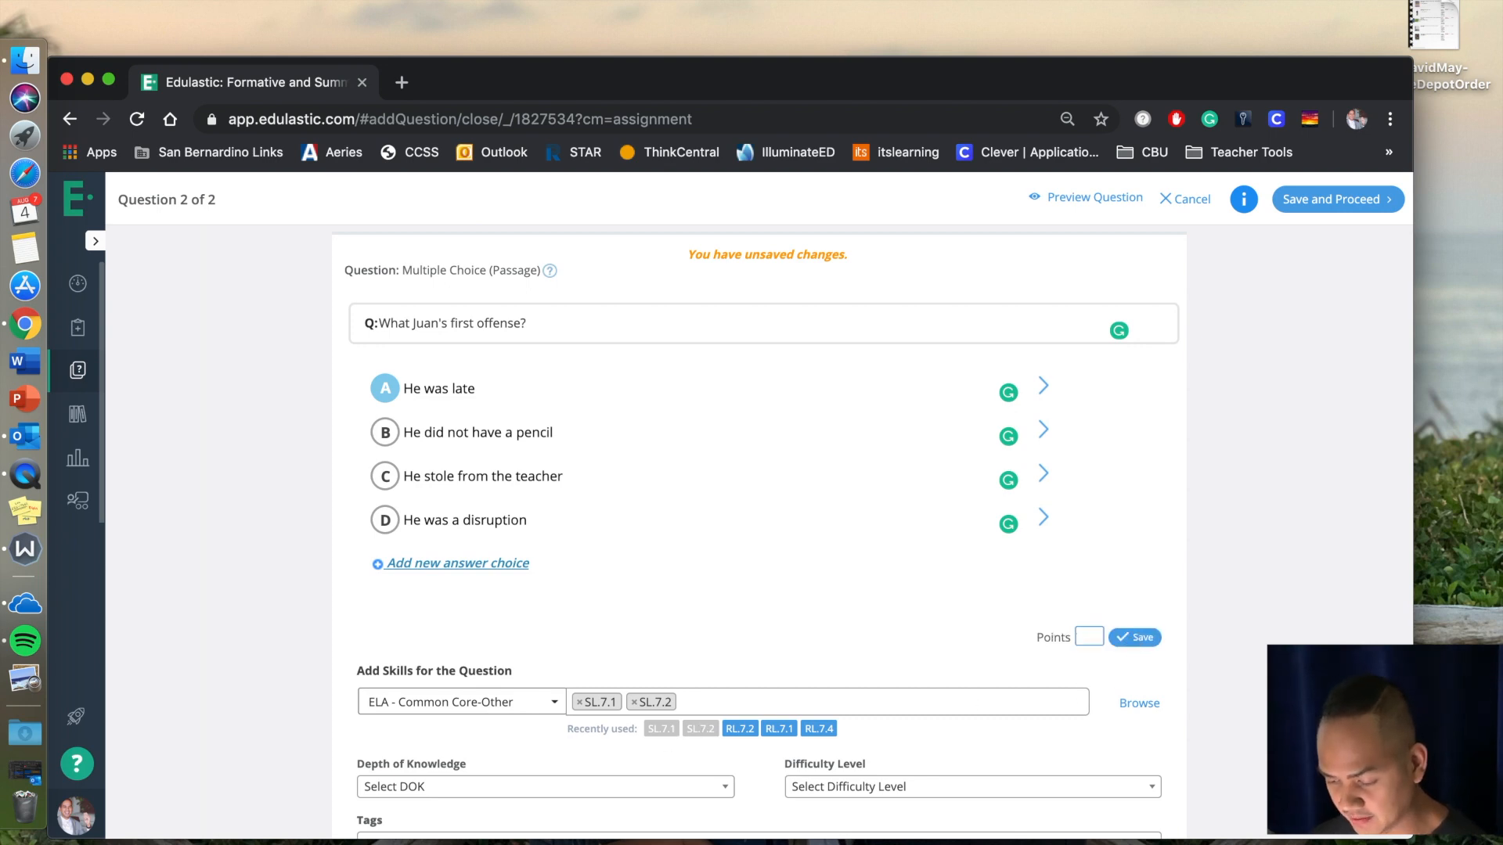
{"action": "left_click", "coordinate": [1137, 639]}
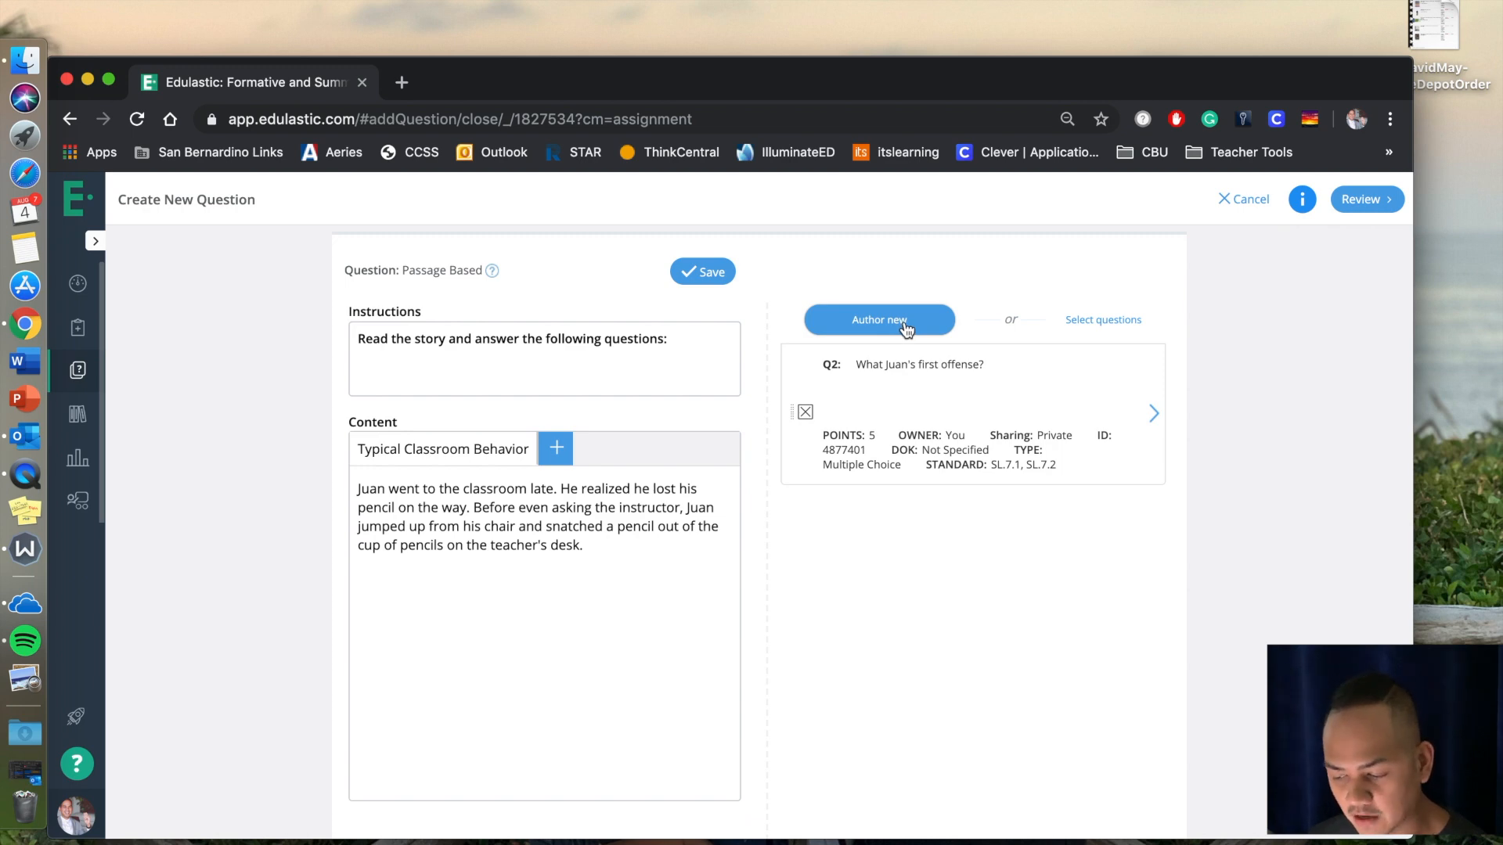
Return to the assessment review and rename the assessment "Expectations BOY Quiz", keeping its current cover image.
{"action": "left_click", "coordinate": [1376, 202]}
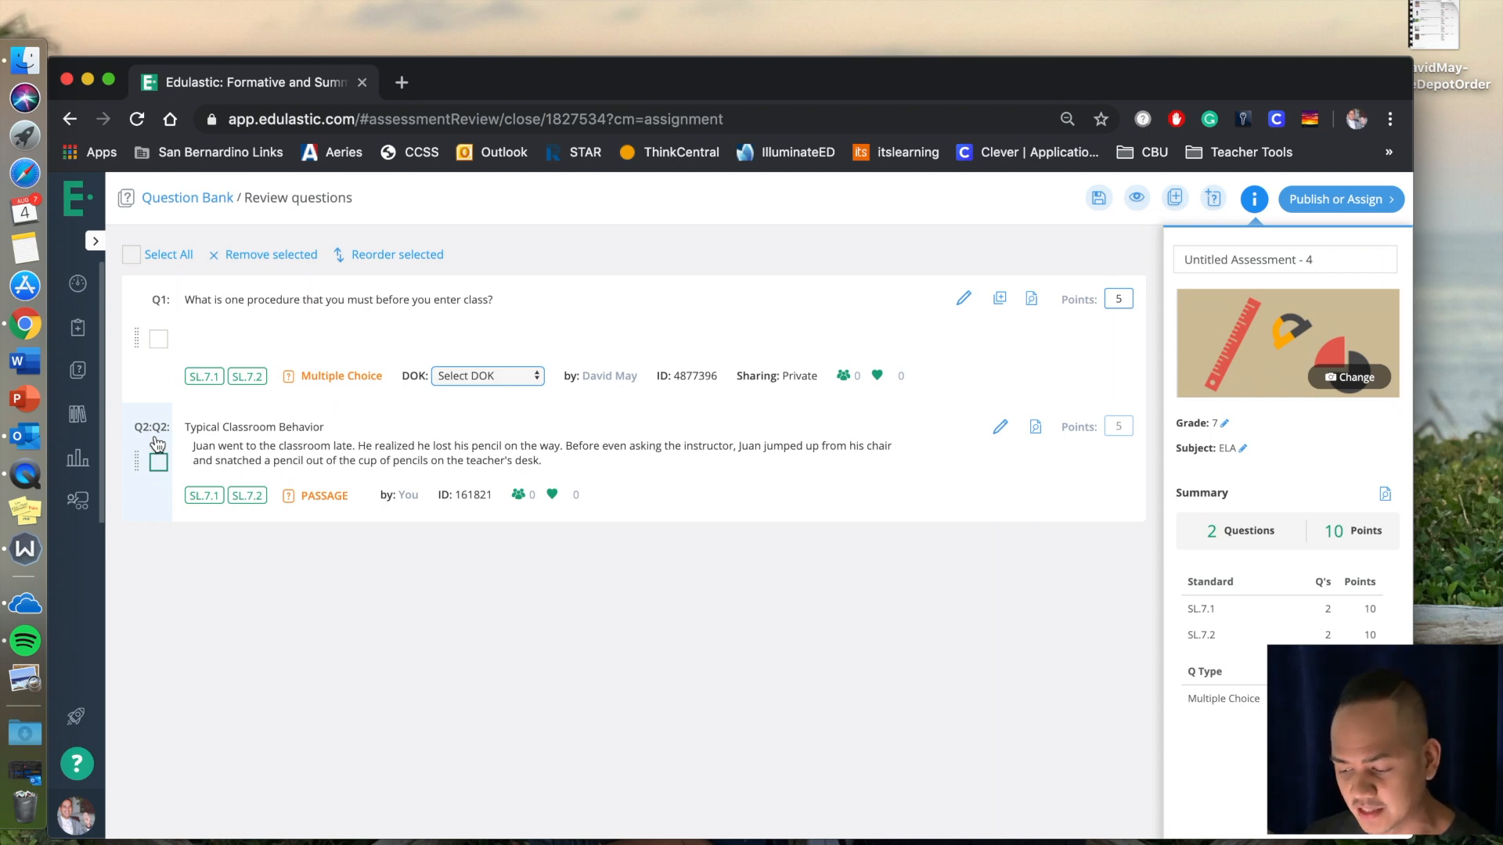
{"action": "left_click", "coordinate": [1289, 259]}
{"action": "key", "text": "super+a"}
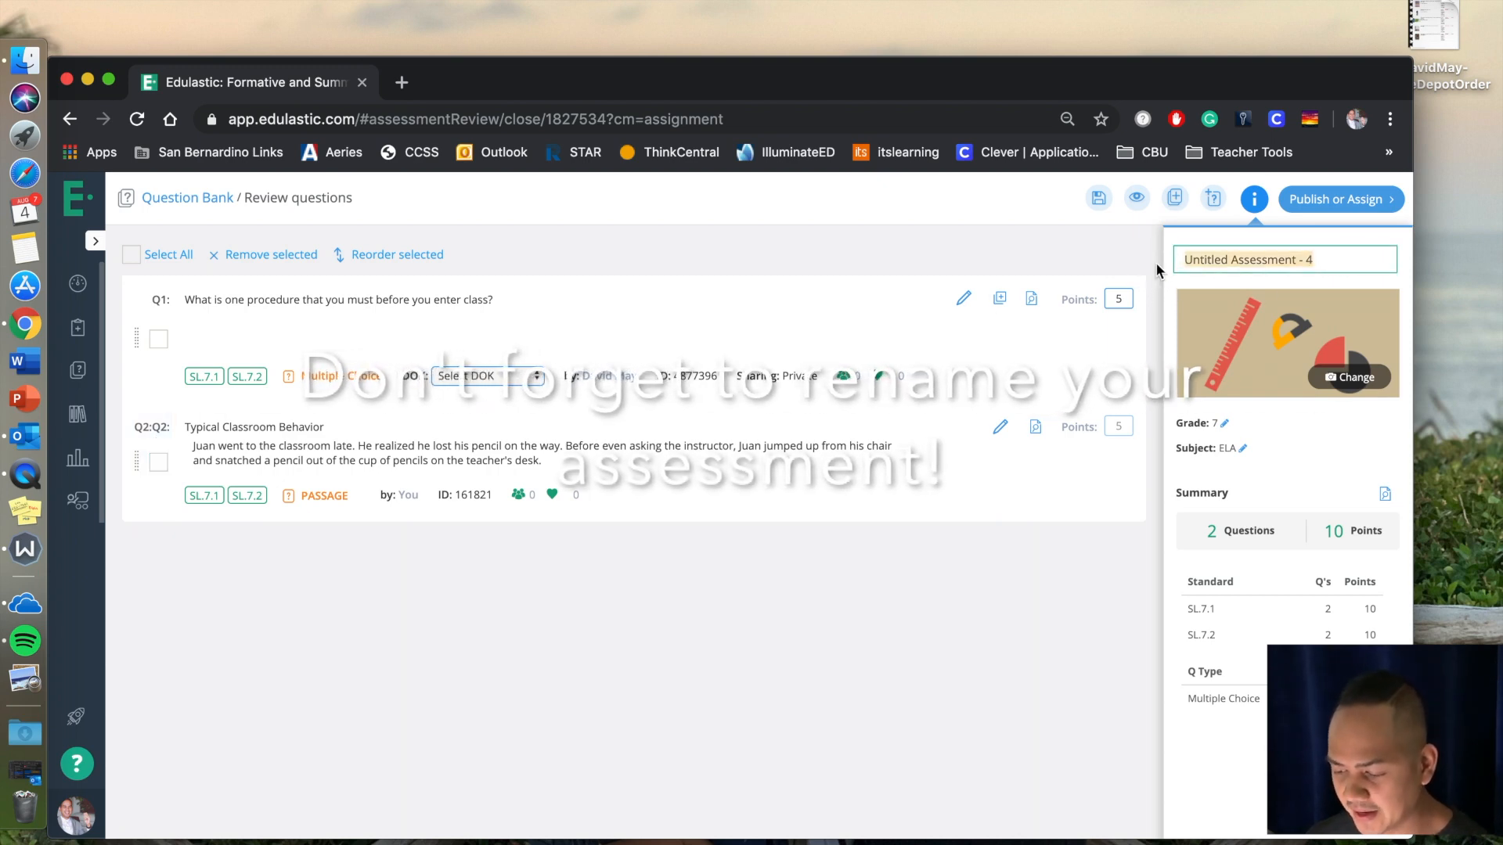
{"action": "type", "text": "Expectations BOY Quiz"}
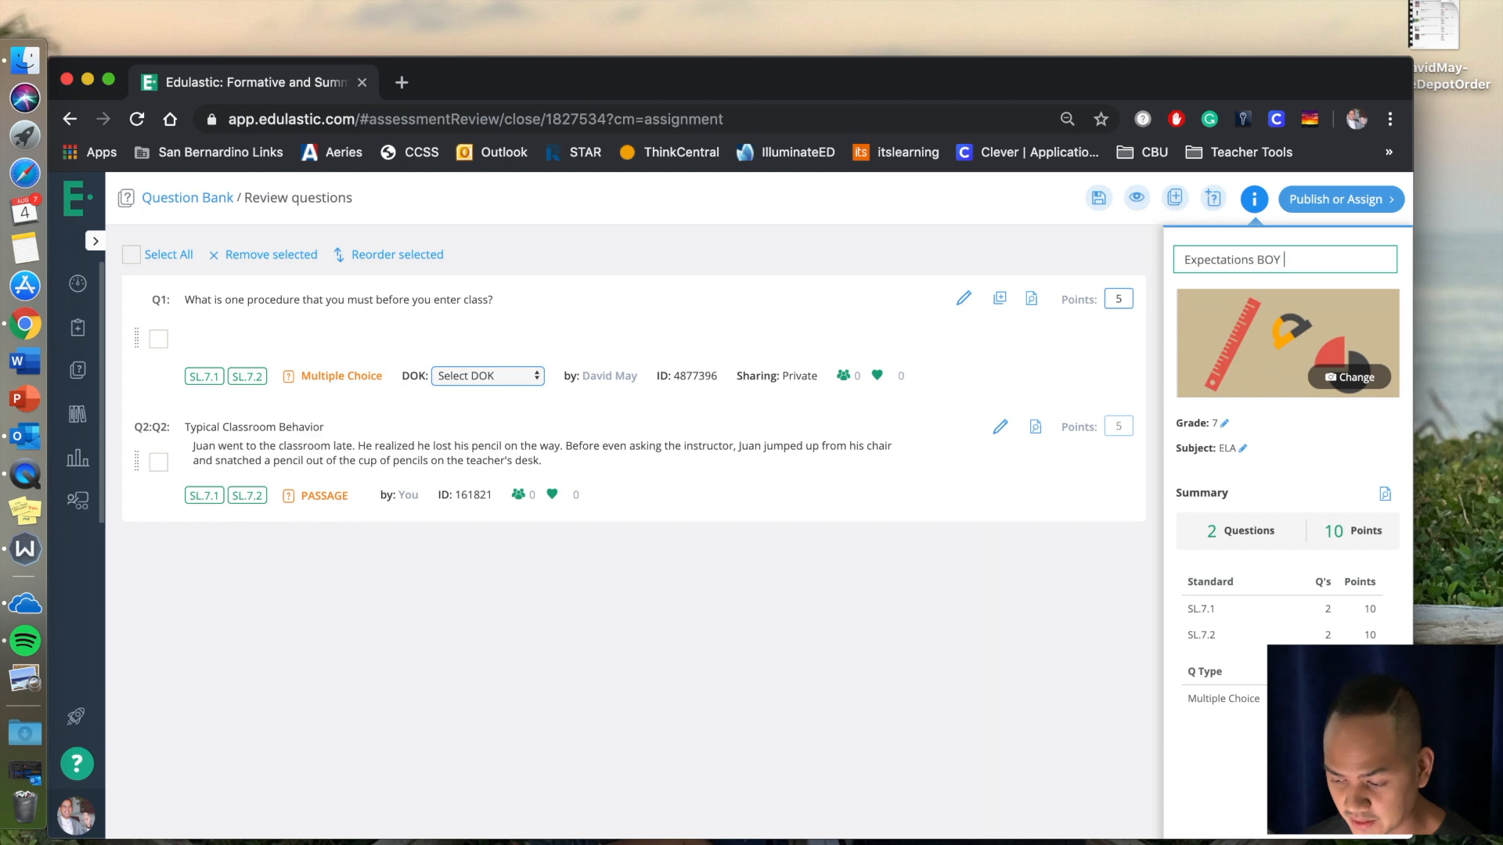
{"action": "left_click", "coordinate": [1350, 378]}
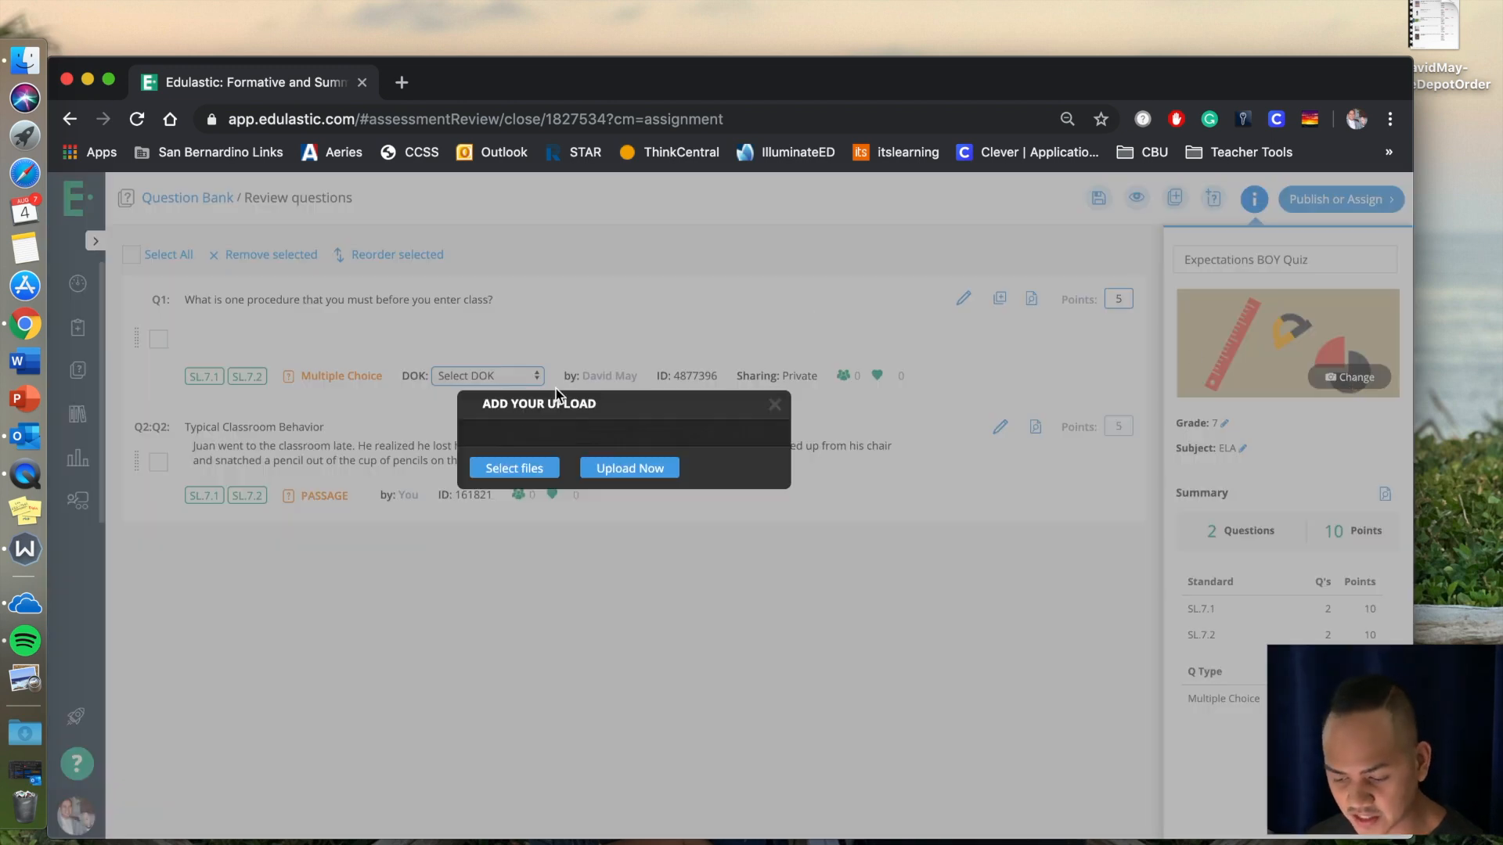
{"action": "left_click", "coordinate": [776, 406]}
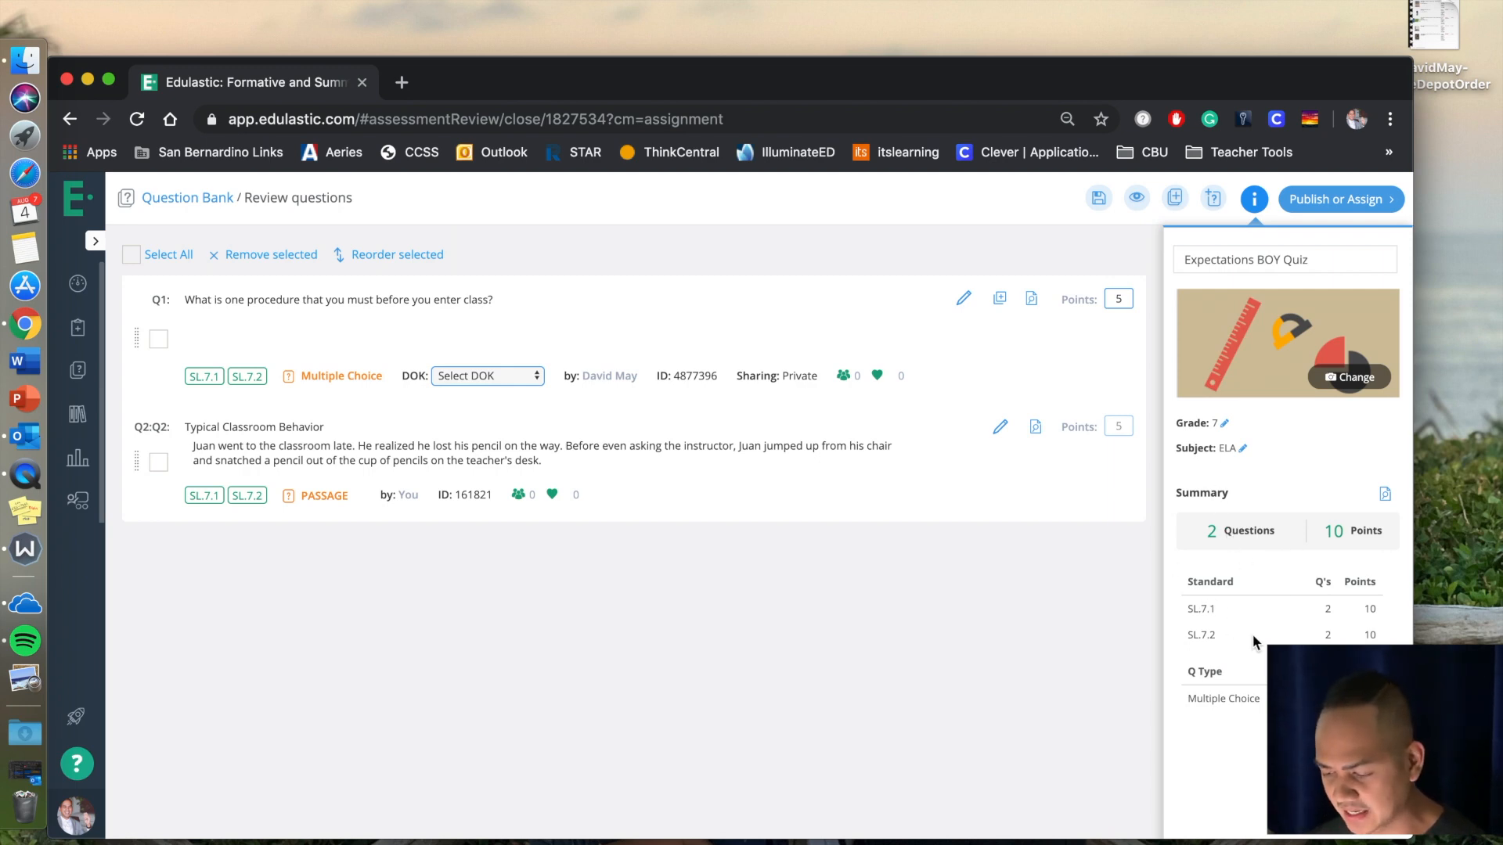
Proceed to assigning the quiz, check the open date calendar and set the open policy to Open Manually in Class.
{"action": "left_click", "coordinate": [1348, 201]}
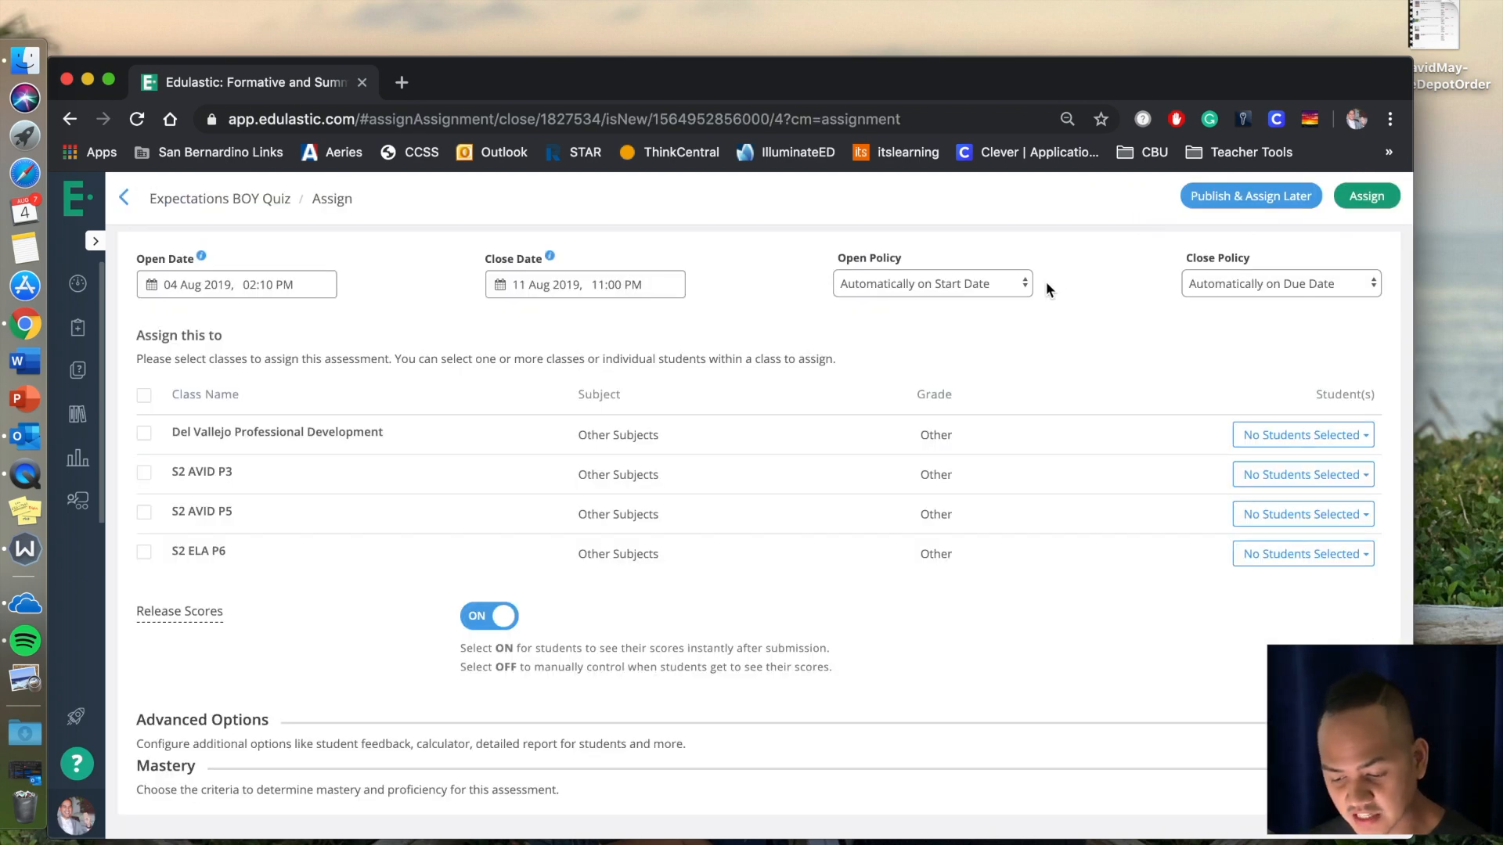
{"action": "left_click", "coordinate": [258, 285]}
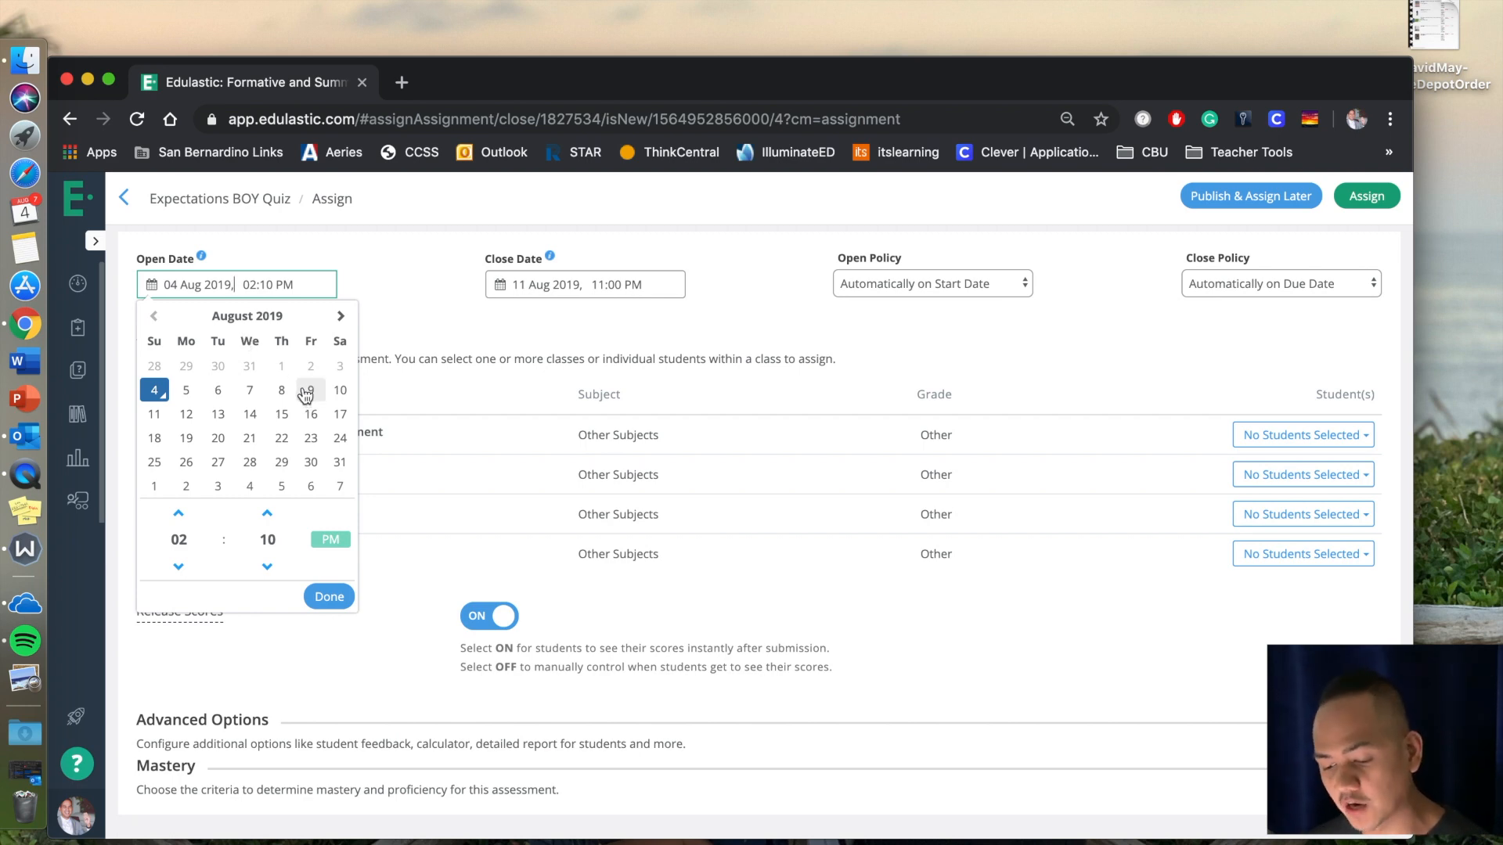
{"action": "left_click", "coordinate": [374, 253]}
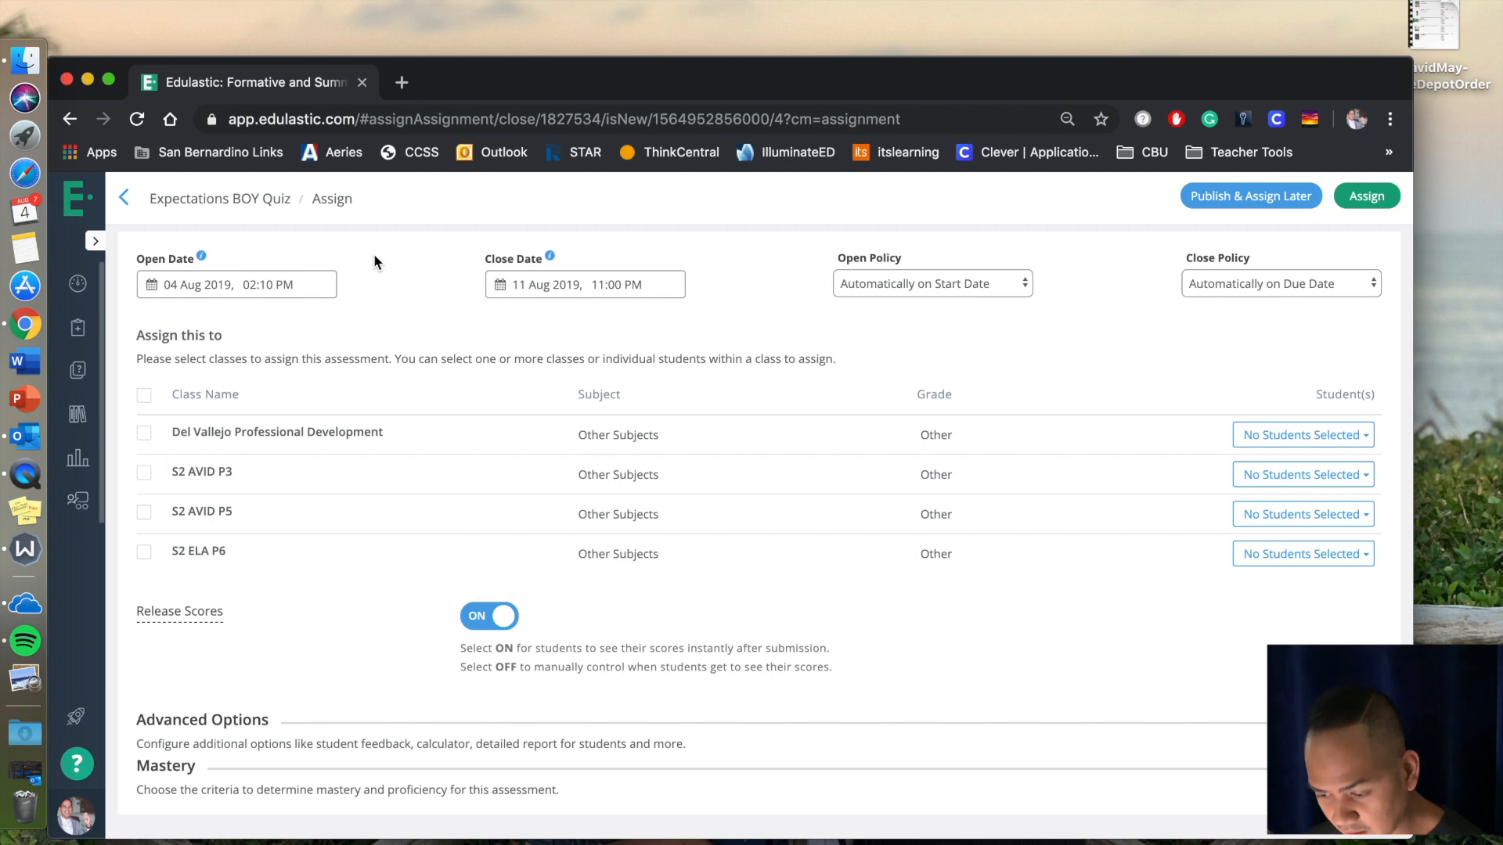
{"action": "left_click", "coordinate": [947, 283]}
{"action": "left_click", "coordinate": [939, 306]}
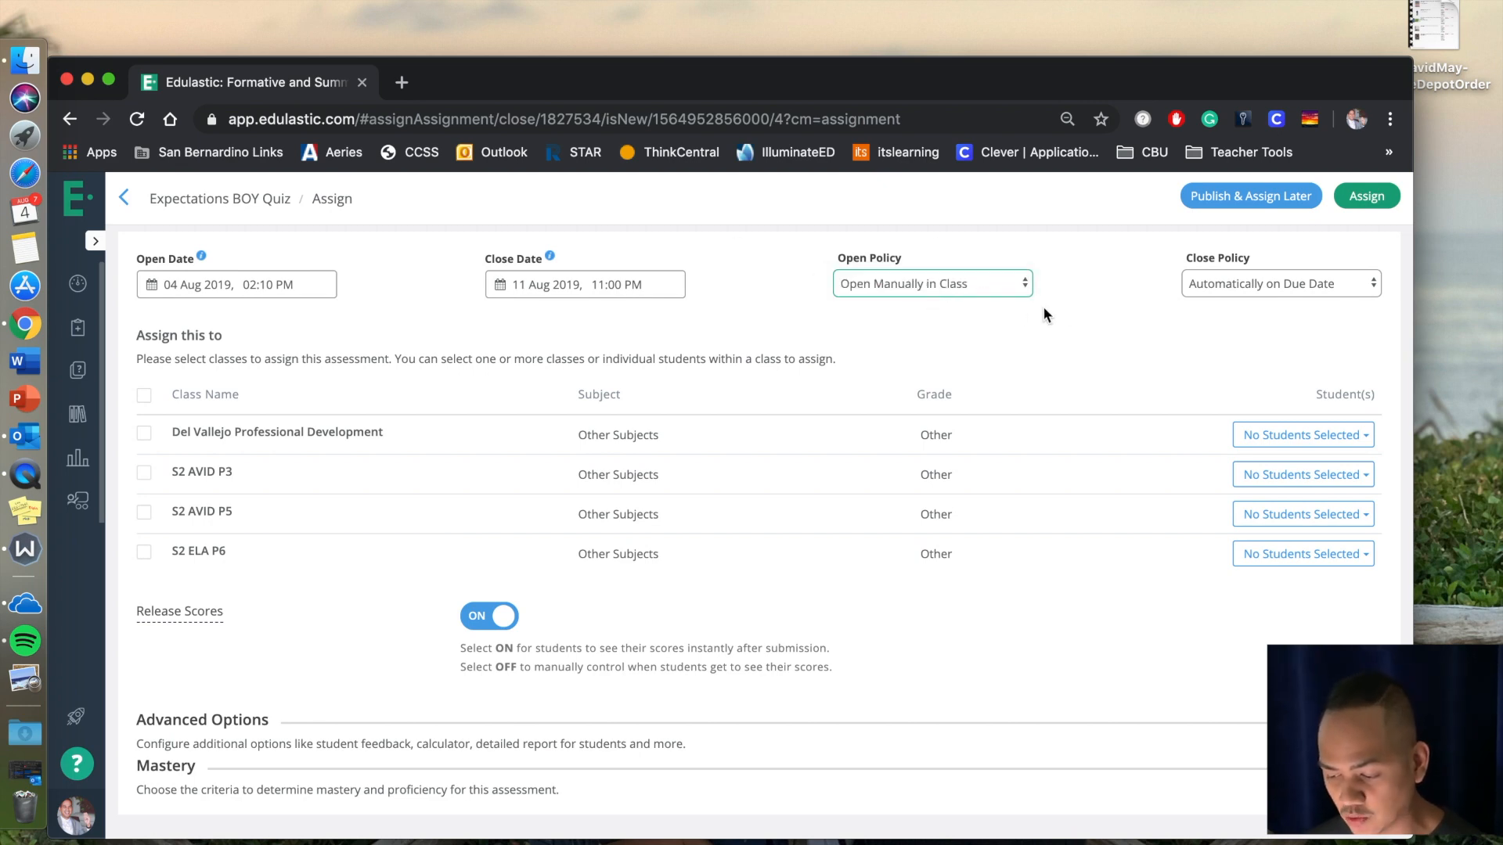
Try Close Manually in Class as the close policy and restore Automatically on Due Date.
{"action": "left_click", "coordinate": [1223, 292]}
{"action": "left_click", "coordinate": [1221, 305]}
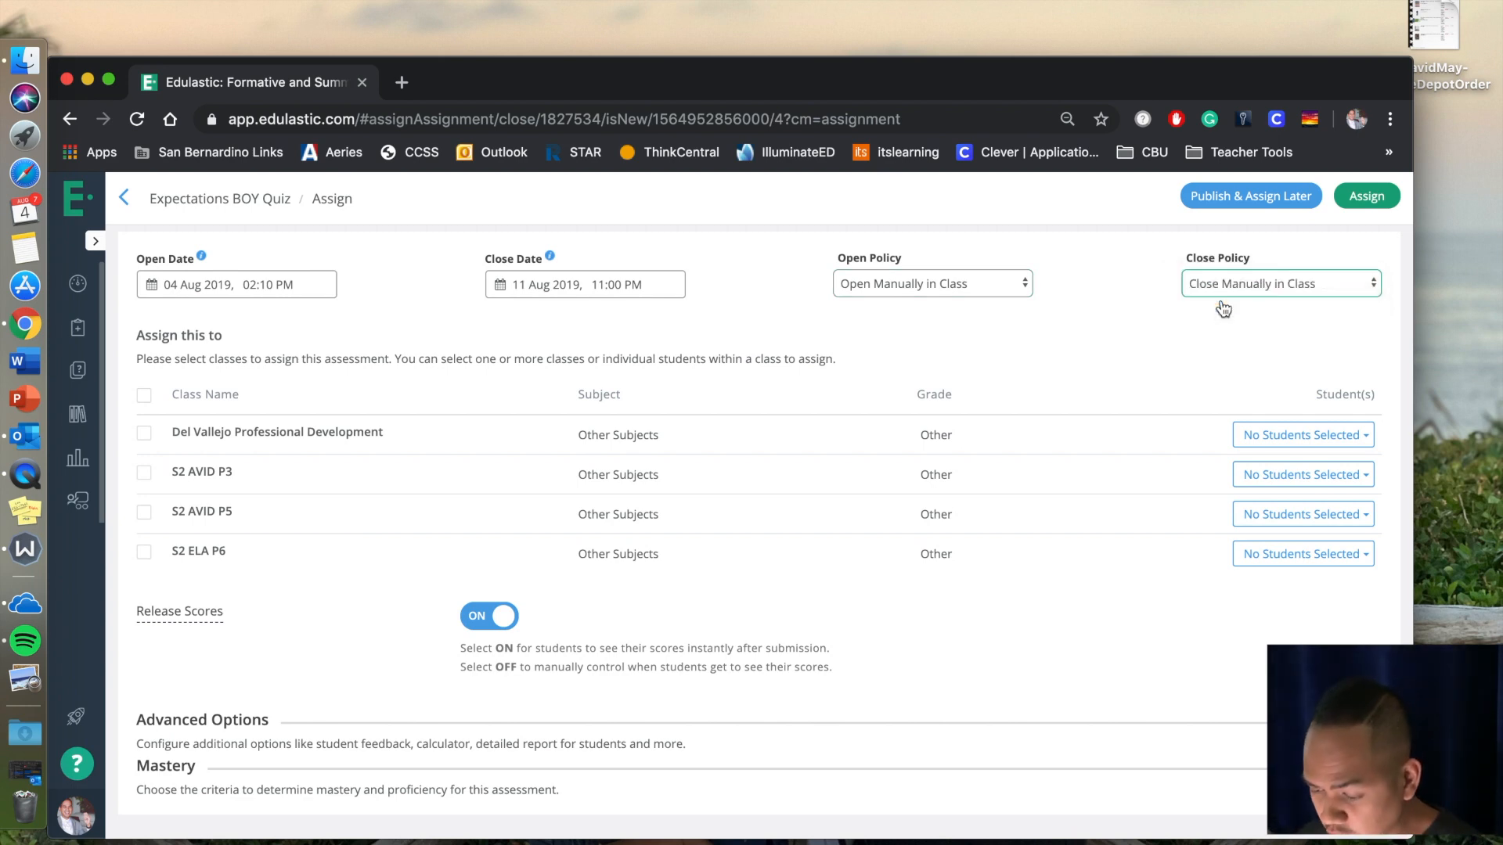
{"action": "left_click", "coordinate": [1221, 287]}
{"action": "left_click", "coordinate": [1235, 266]}
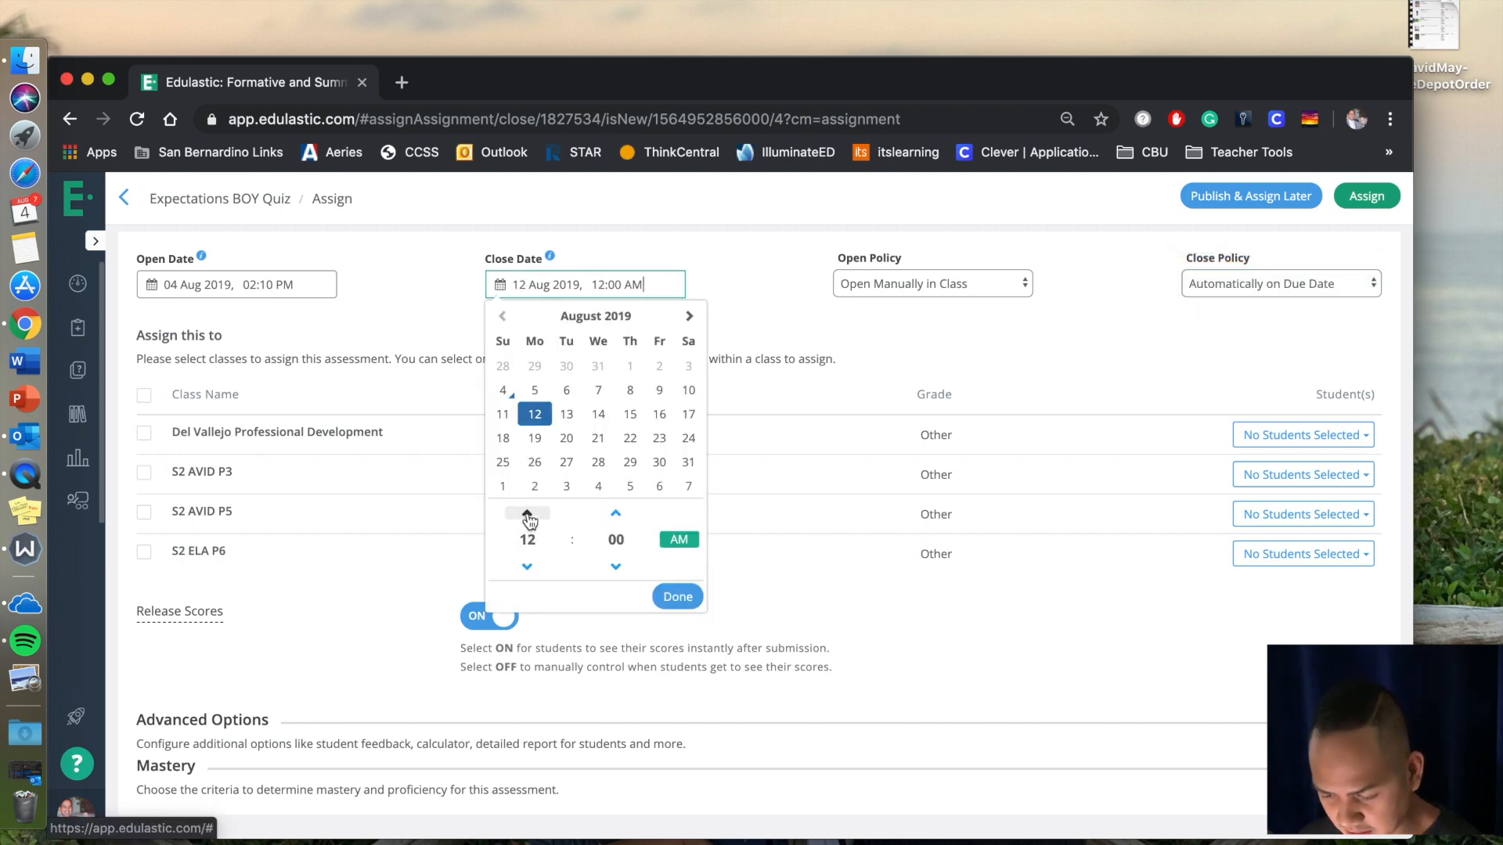
Set the quiz's close date to 12 Aug 2019 at 02:00 PM.
{"action": "left_click", "coordinate": [528, 517]}
{"action": "left_click", "coordinate": [529, 517]}
{"action": "left_click", "coordinate": [528, 516]}
{"action": "left_click", "coordinate": [528, 516]}
{"action": "left_click", "coordinate": [528, 517]}
{"action": "left_click", "coordinate": [529, 516]}
{"action": "left_click", "coordinate": [529, 516]}
{"action": "left_click", "coordinate": [528, 514]}
{"action": "left_click", "coordinate": [527, 514]}
{"action": "left_click", "coordinate": [528, 514]}
{"action": "left_click", "coordinate": [528, 514]}
{"action": "left_click", "coordinate": [527, 514]}
{"action": "left_click", "coordinate": [528, 515]}
{"action": "double_click", "coordinate": [527, 515]}
{"action": "left_click", "coordinate": [521, 565]}
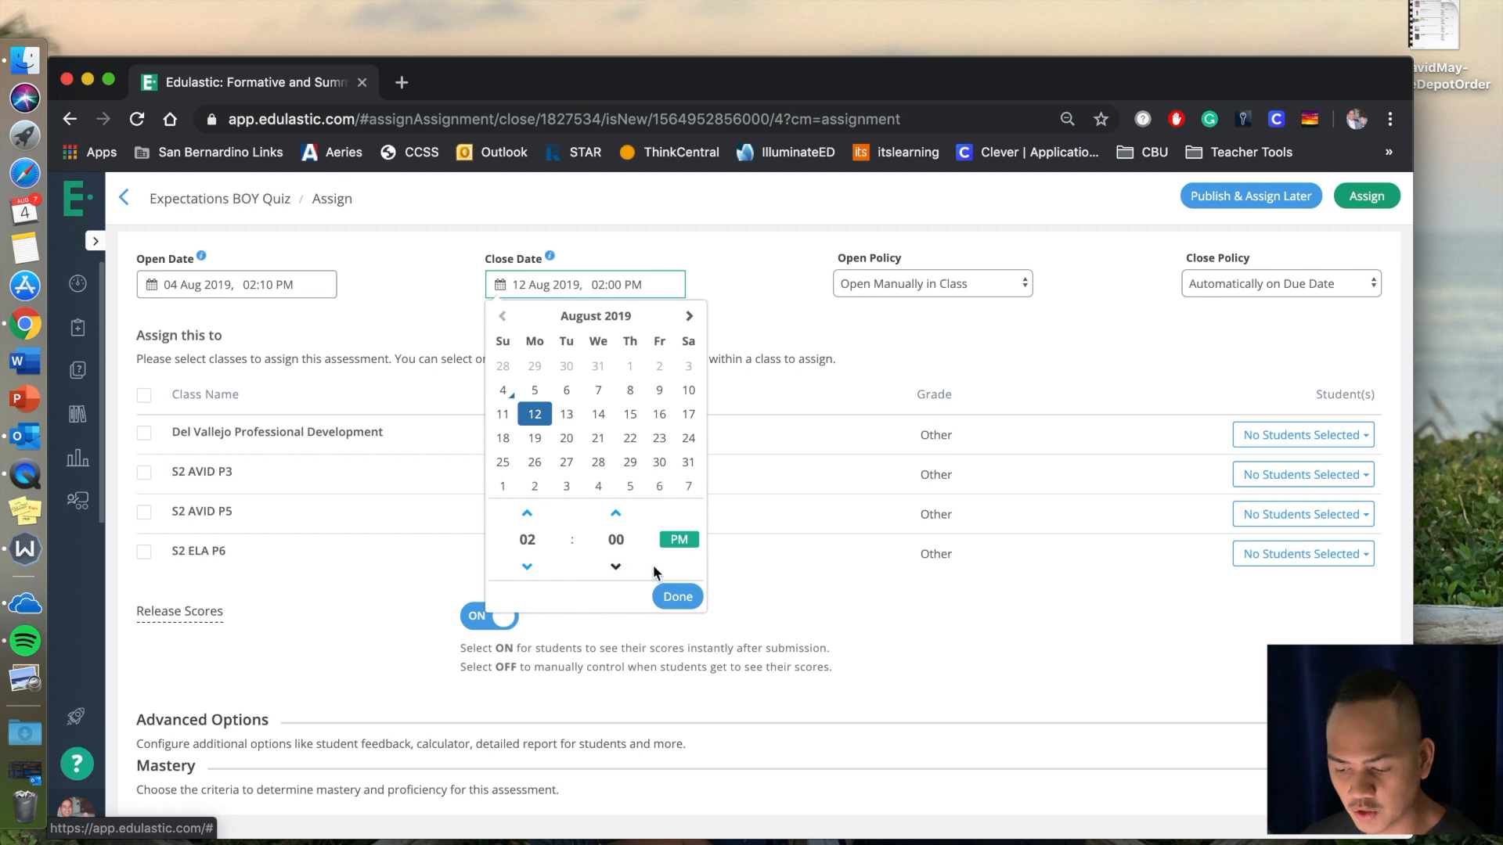
{"action": "left_click", "coordinate": [678, 596]}
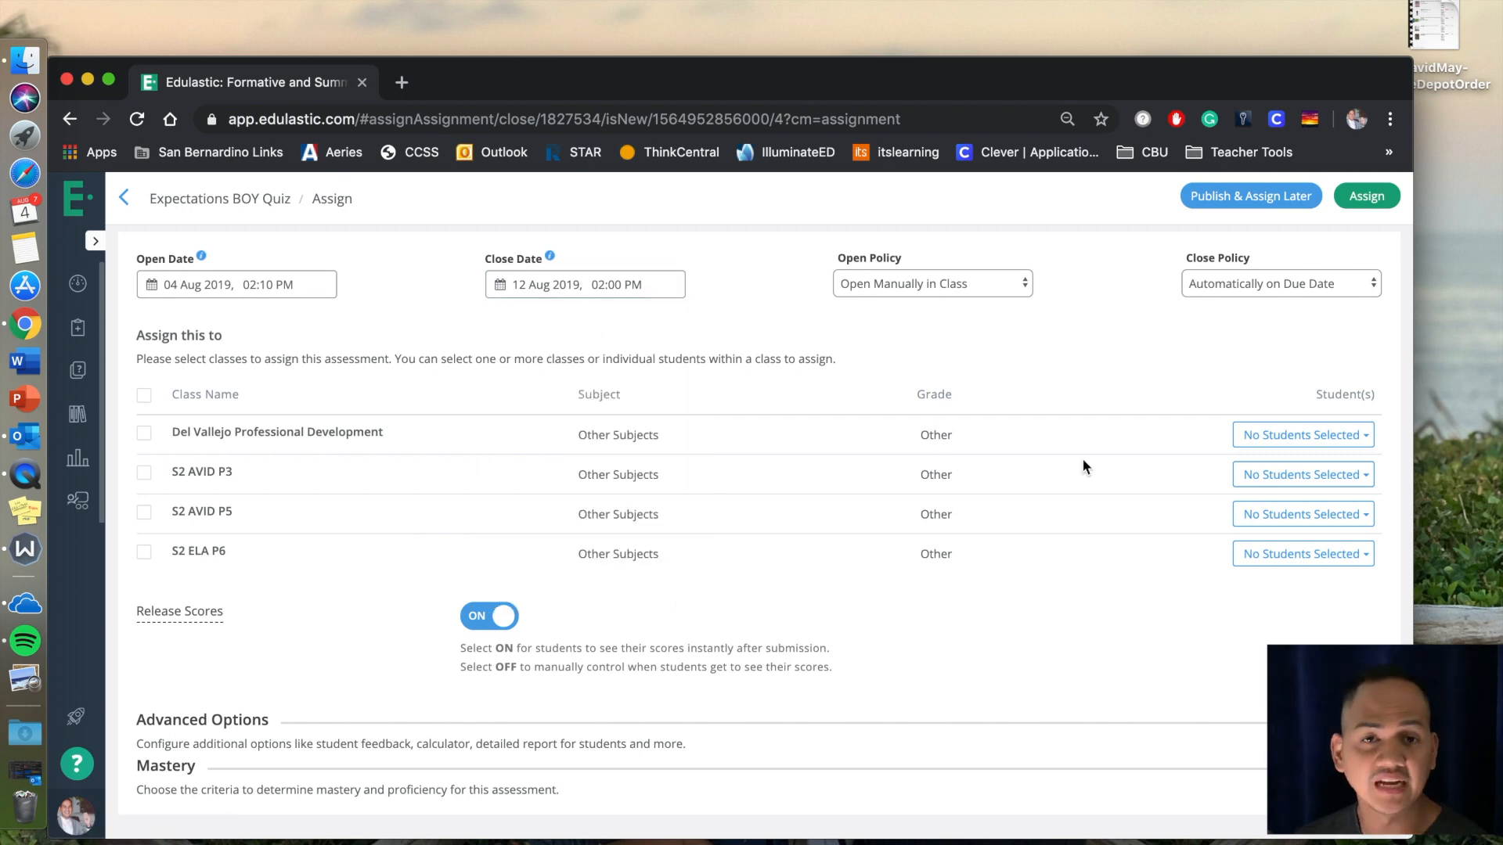